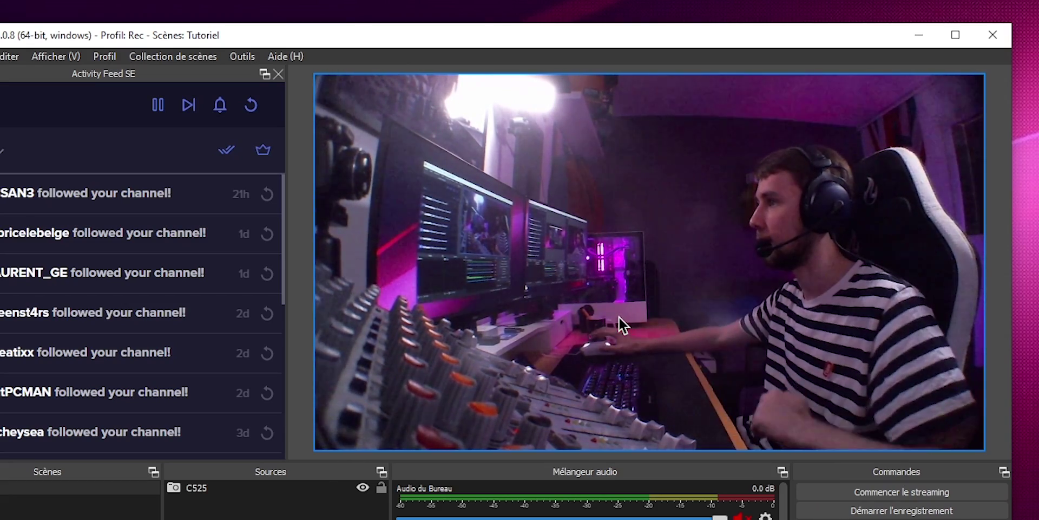
Step: Open the virtual camera tool, choose OBS-Camera as its target with 3 buffered frames, and start the virtual camera
left_click(239, 57)
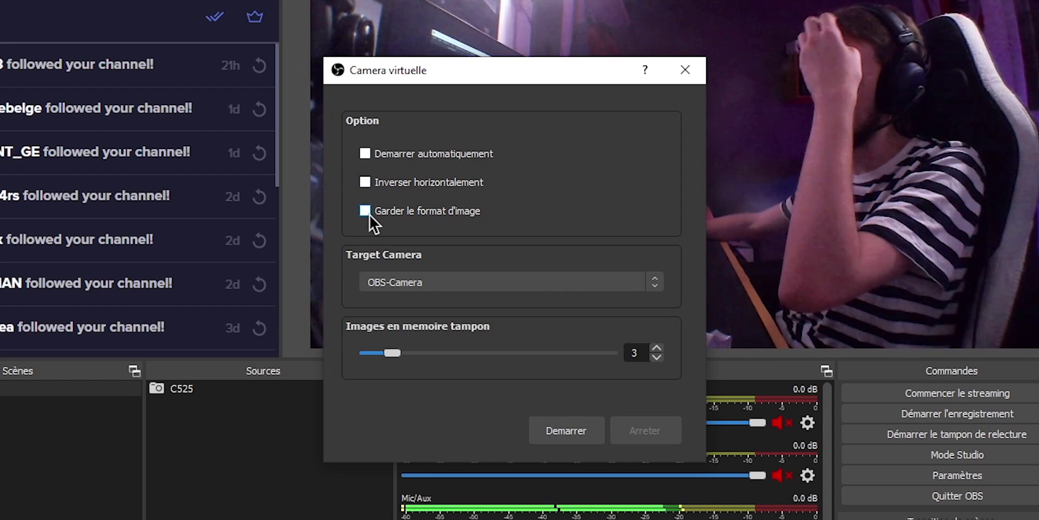
left_click(502, 281)
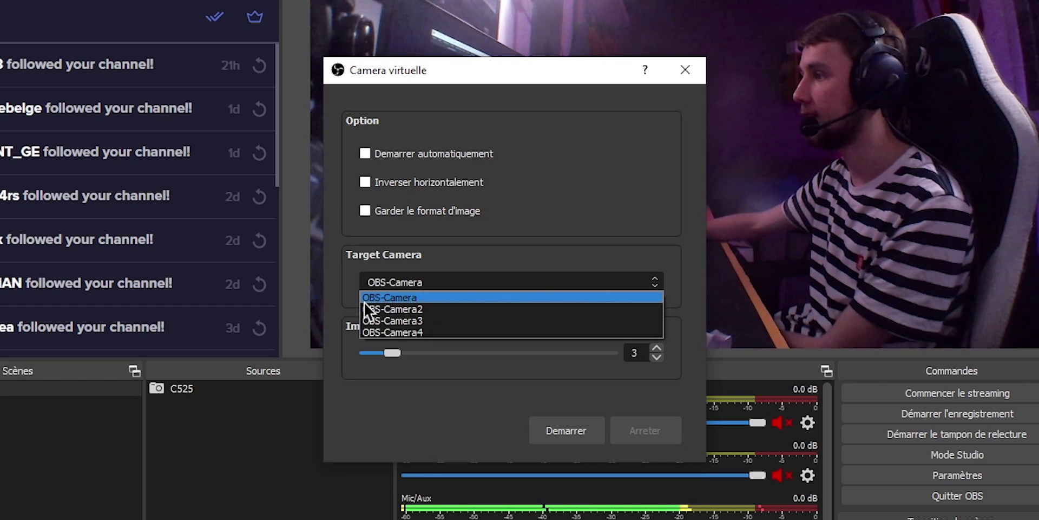
left_click(440, 298)
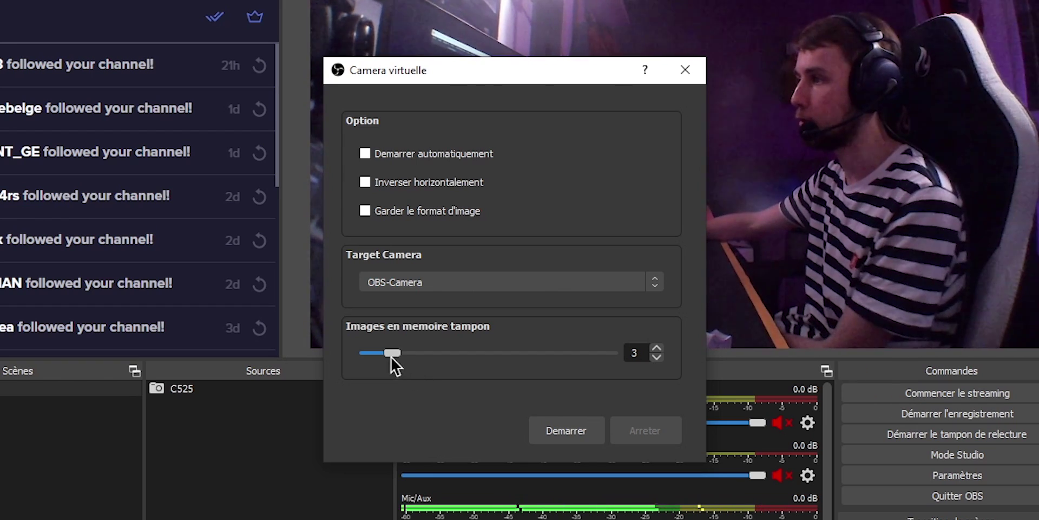
mouse_move(393, 352)
left_mouse_down()
mouse_move(418, 352)
mouse_move(391, 355)
left_mouse_up()
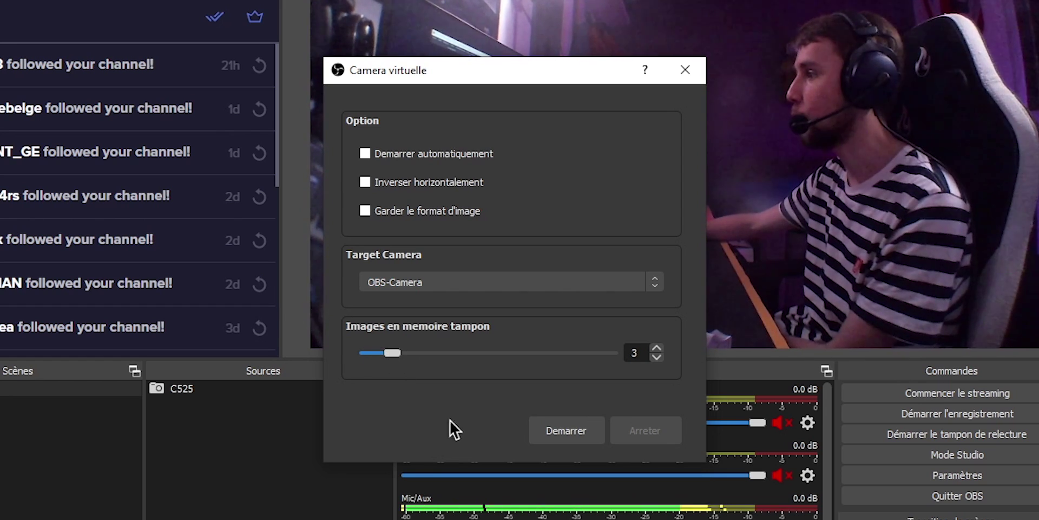
left_click(569, 436)
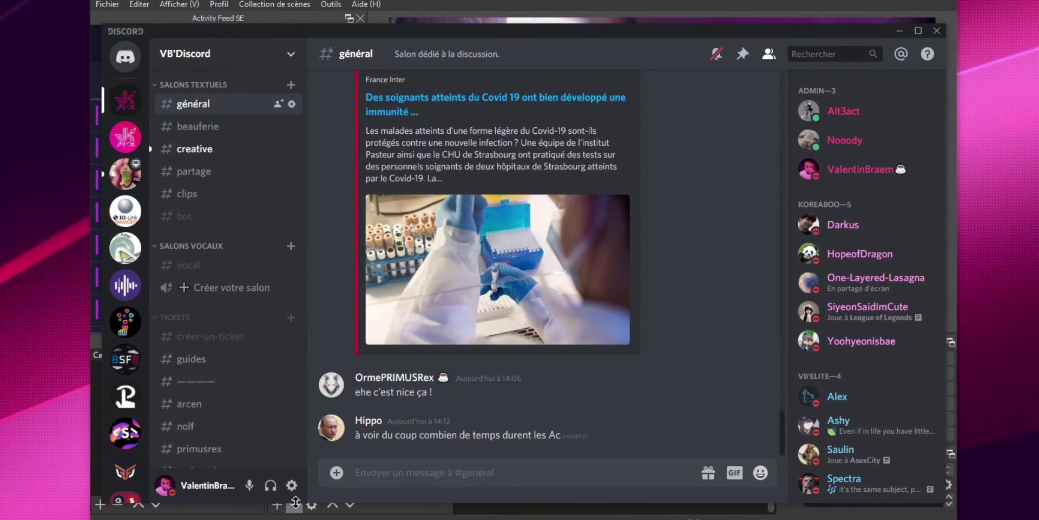
Step: Switch to Discord, set the video camera to OBS-Camera in the voice and video settings, and test the video preview
left_click(292, 486)
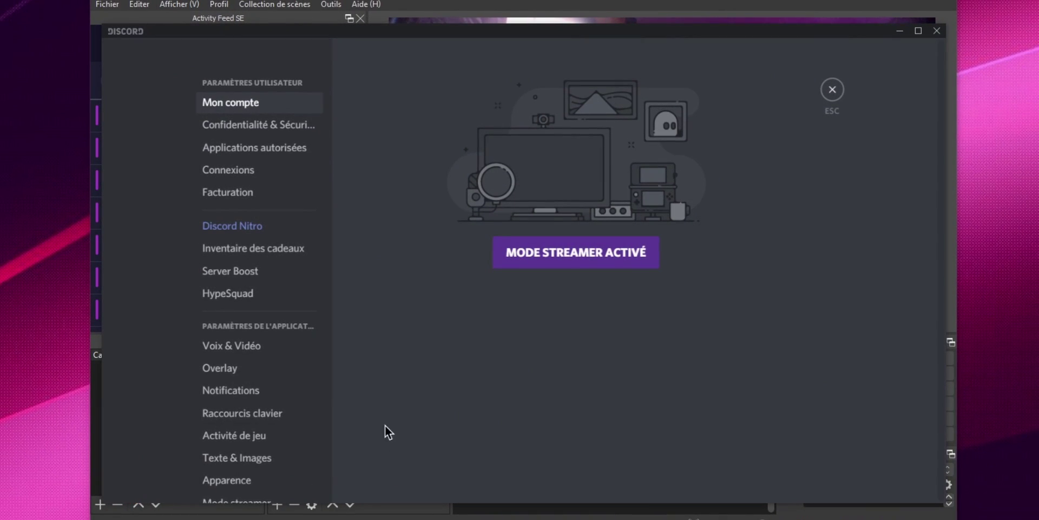
left_click(254, 352)
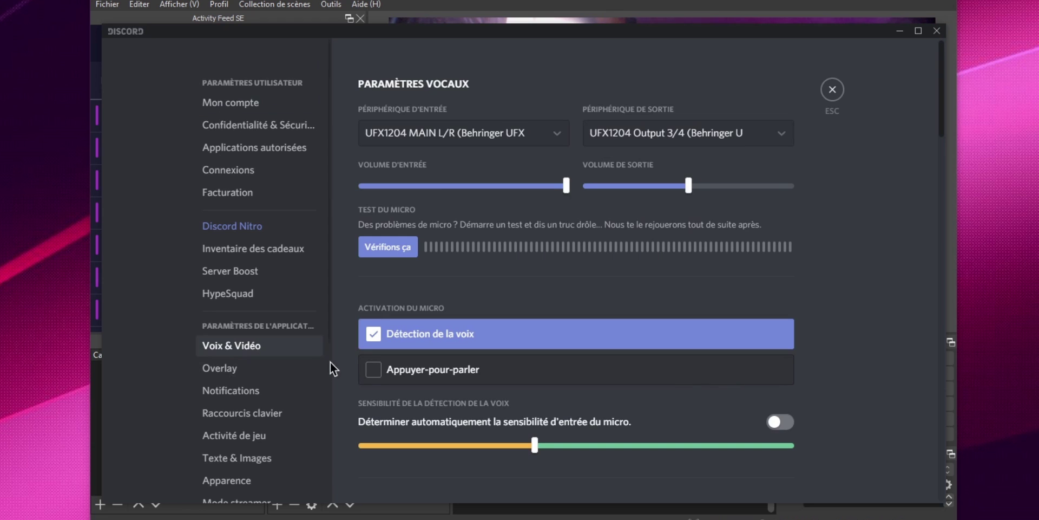
scroll(336, 364, "down", 5)
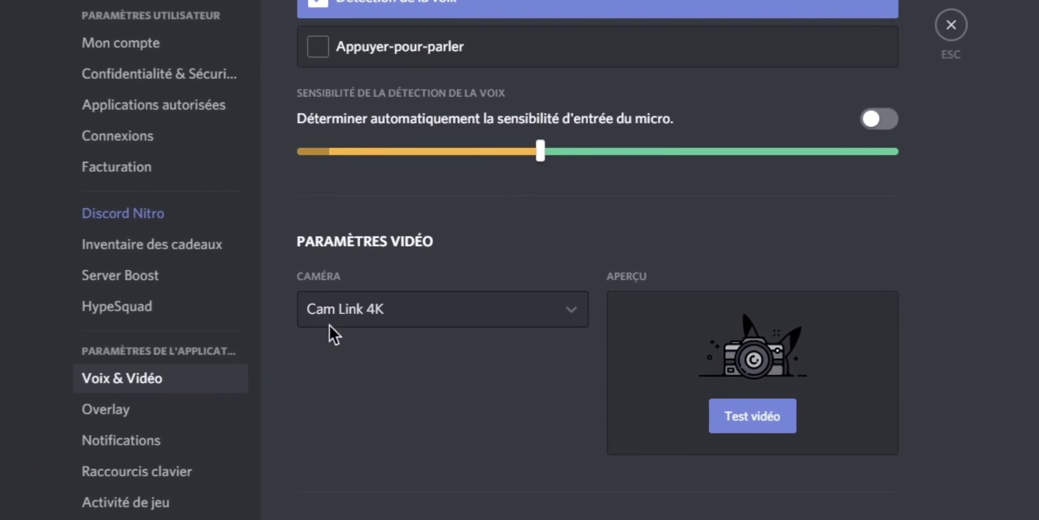
left_click(410, 323)
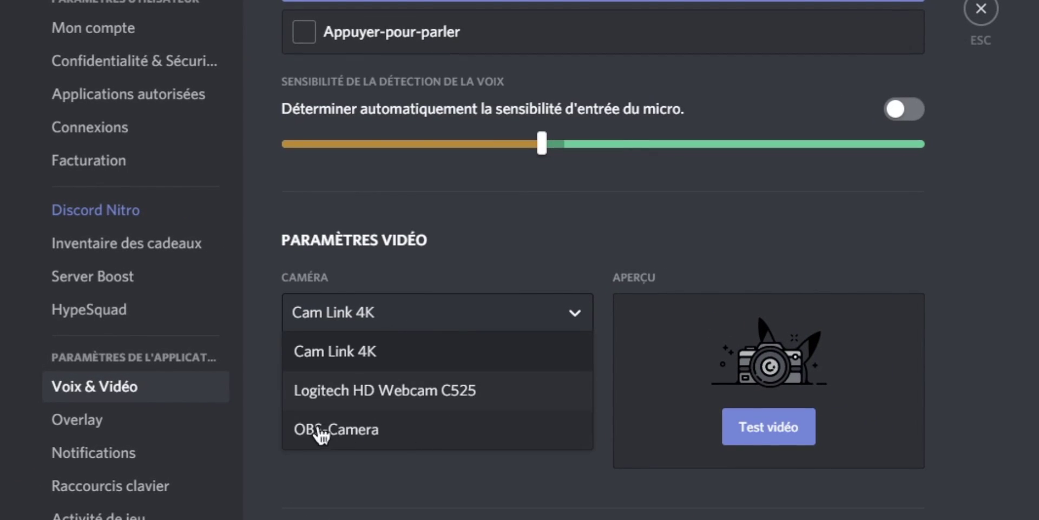
left_click(397, 439)
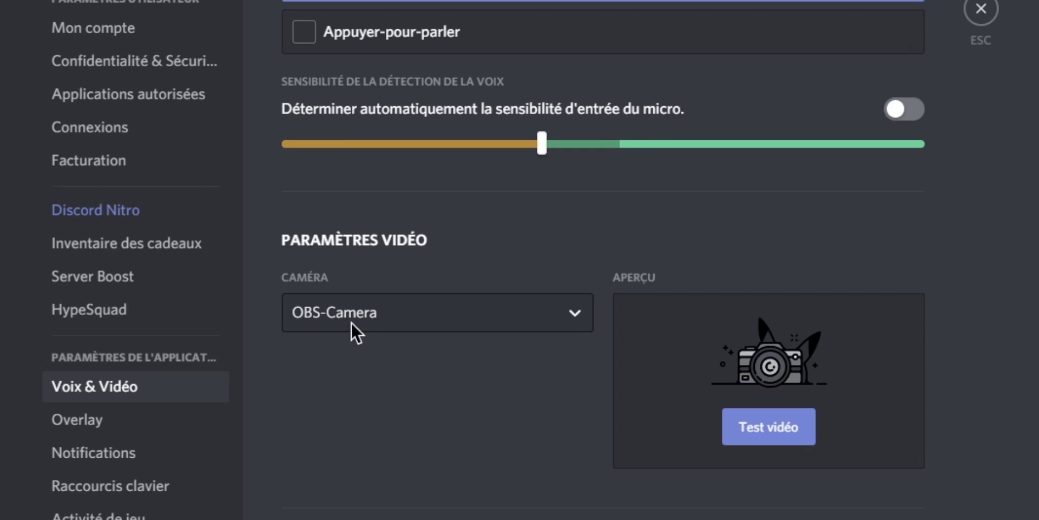
left_click(783, 435)
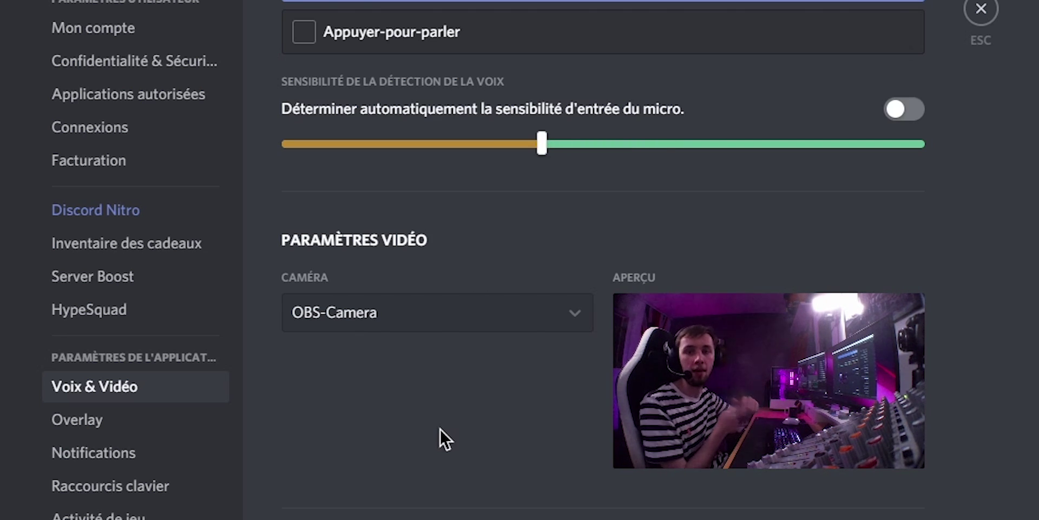
left_click(981, 10)
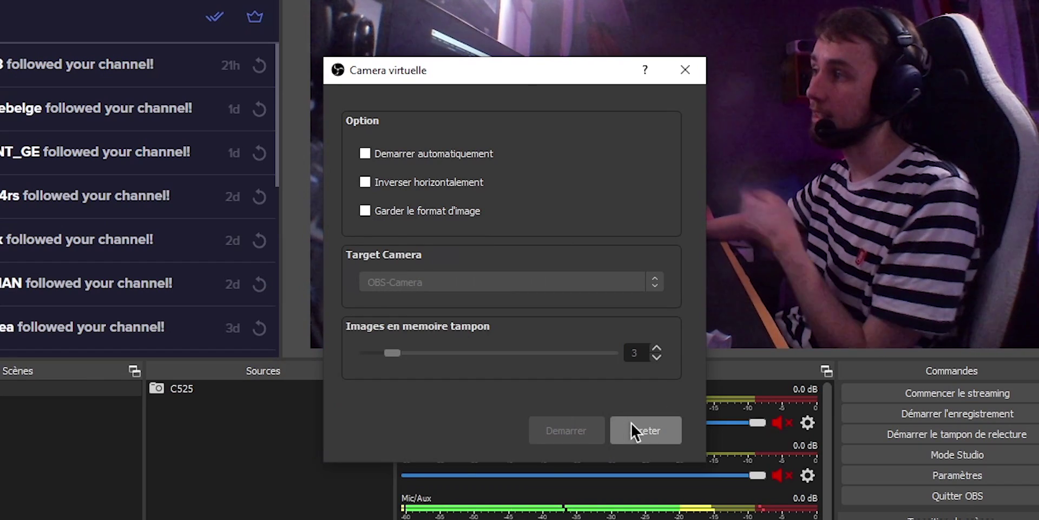
Step: Switch back to OBS, stop the virtual camera and close its settings dialog
left_click(631, 424)
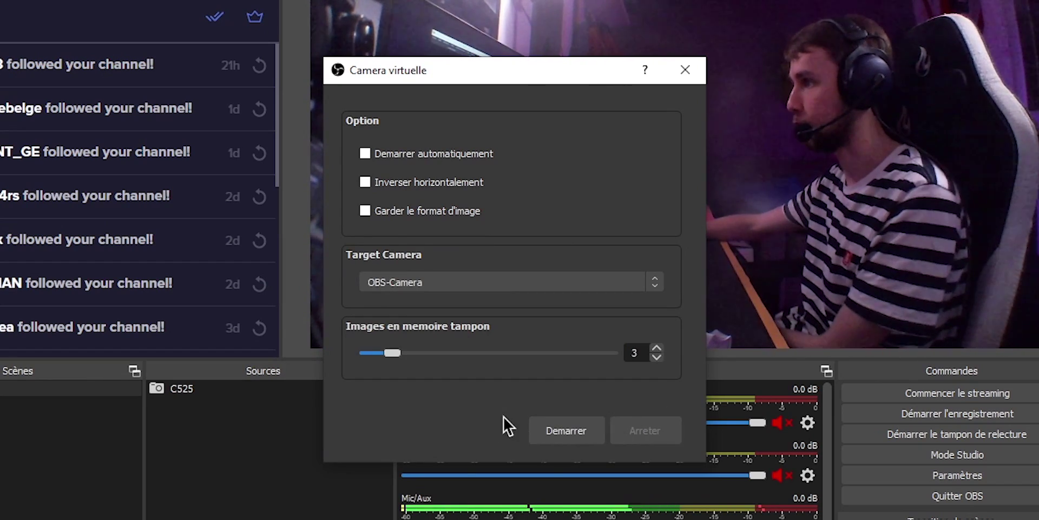
left_click(693, 77)
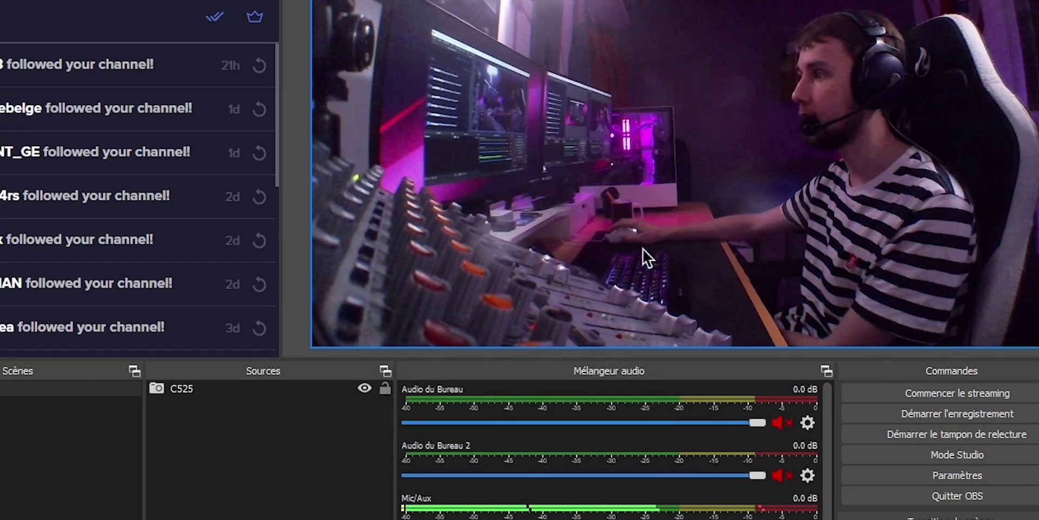
Step: Add a "Camera virtuelle" effect filter to the C525 source, keeping the default filter name
right_click(233, 393)
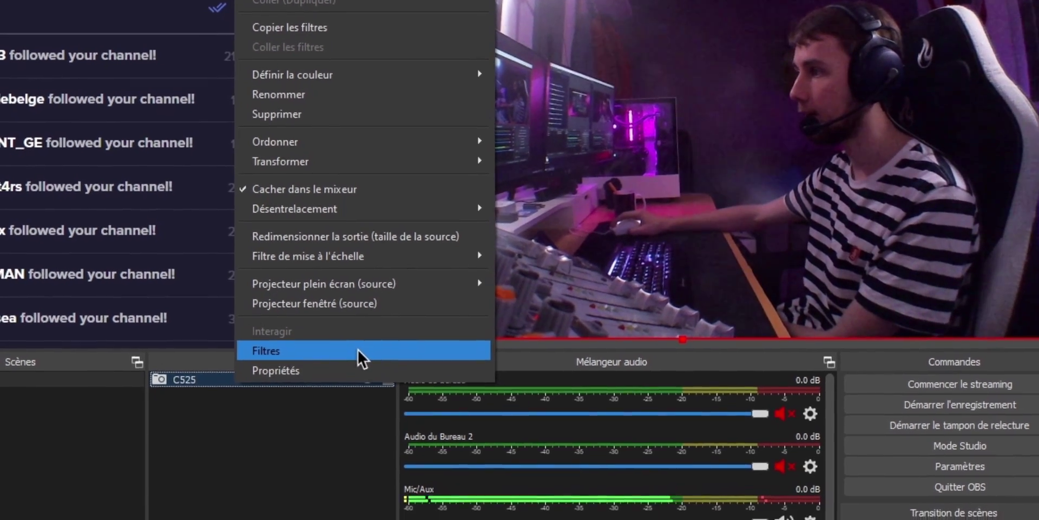
left_click(355, 359)
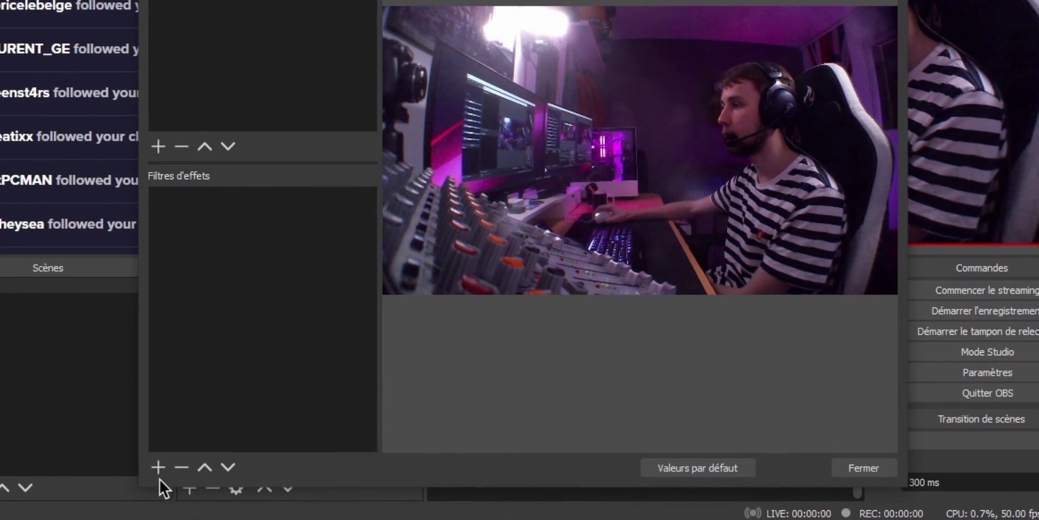
left_click(155, 472)
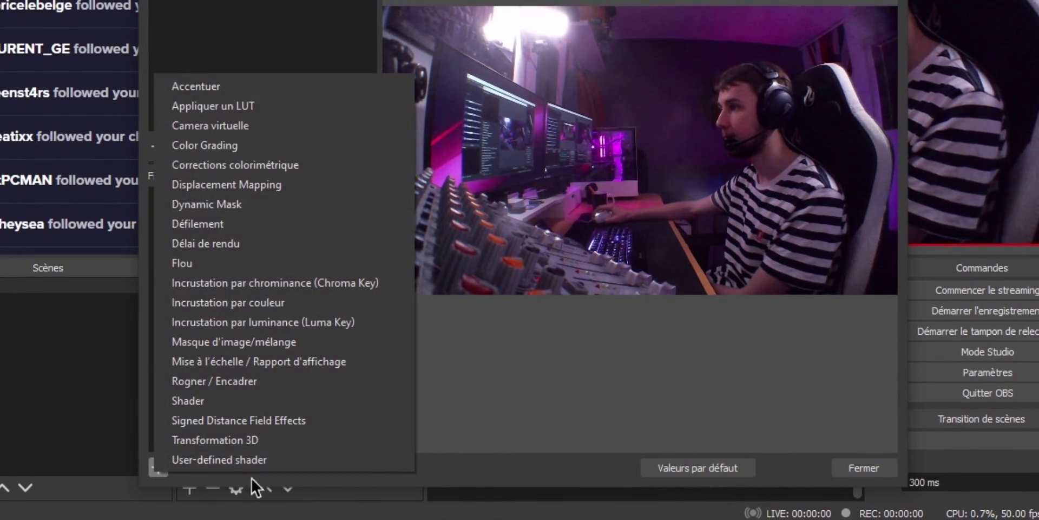
left_click(211, 130)
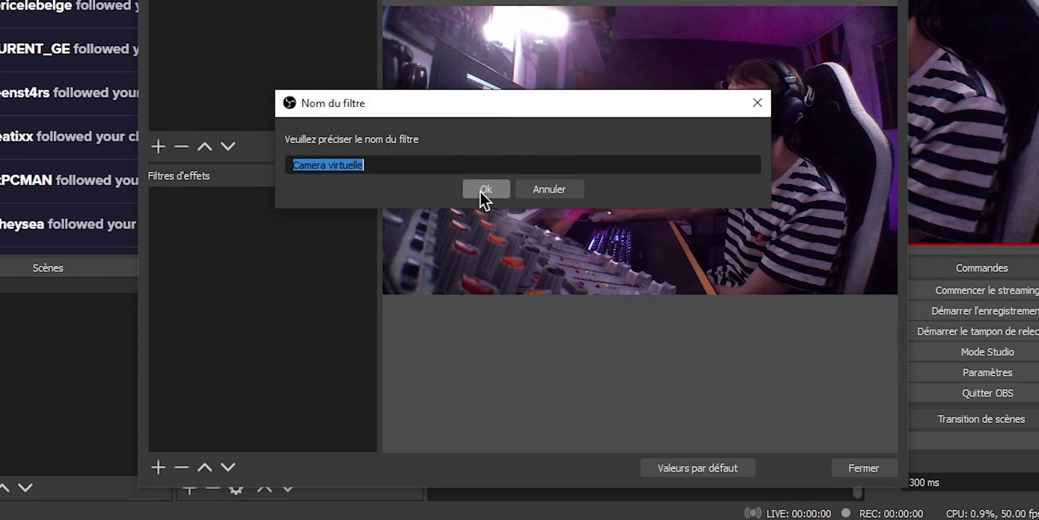
left_click(480, 190)
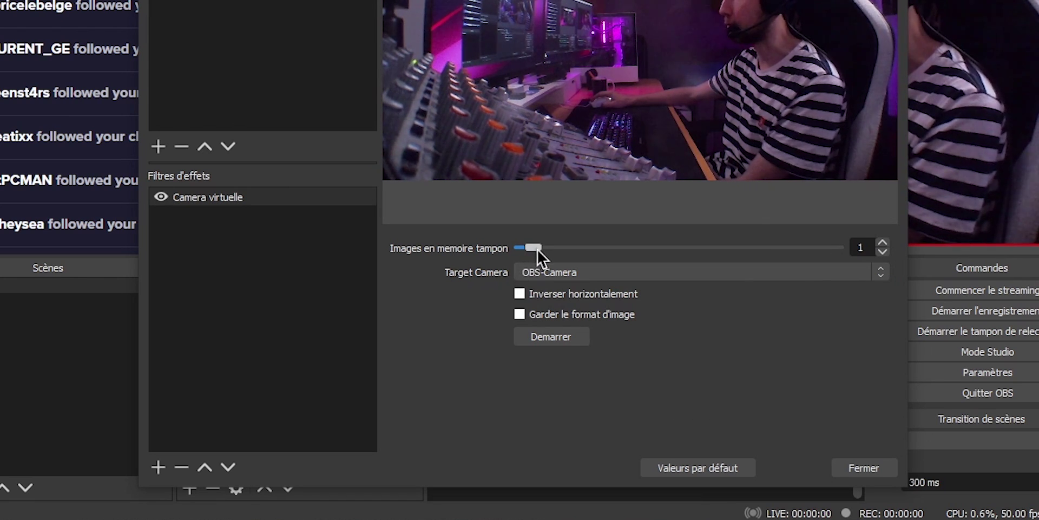
Step: Choose OBS-Camera as the filter's target camera and start the virtual camera output from the filter
left_click(647, 270)
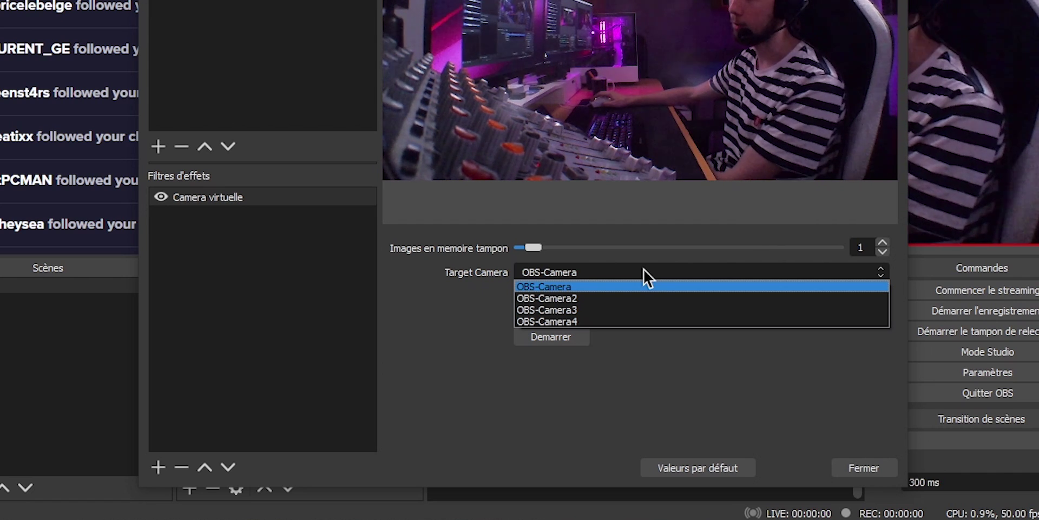
left_click(563, 286)
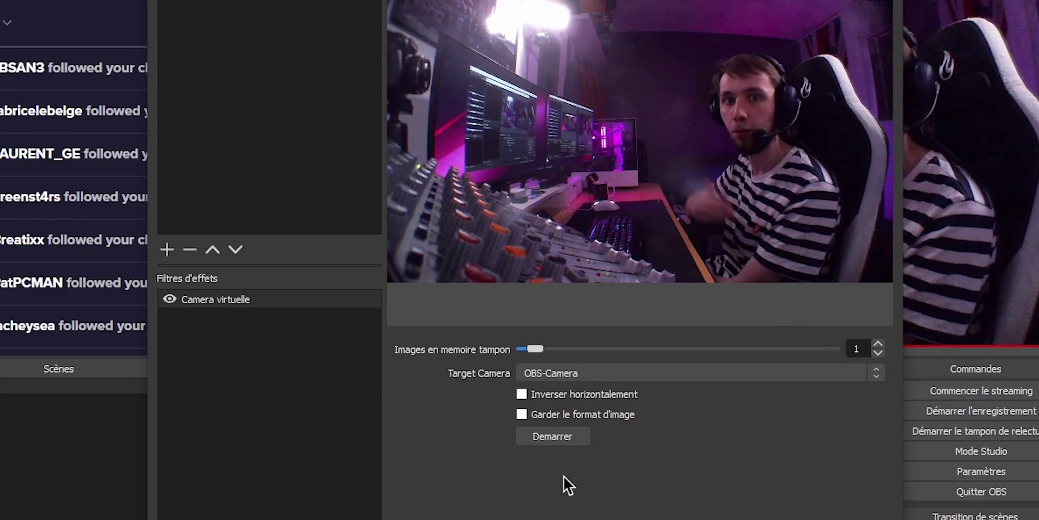
left_click(564, 440)
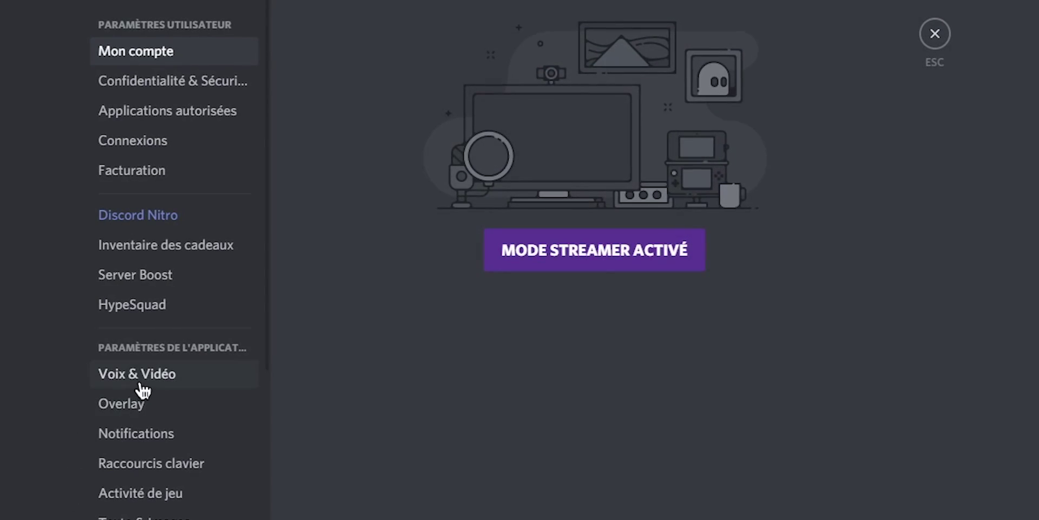
Step: Test the OBS-Camera video preview in Discord's voice and video settings
left_click(142, 380)
scroll(317, 472, "down", 4)
scroll(298, 470, "down", 5)
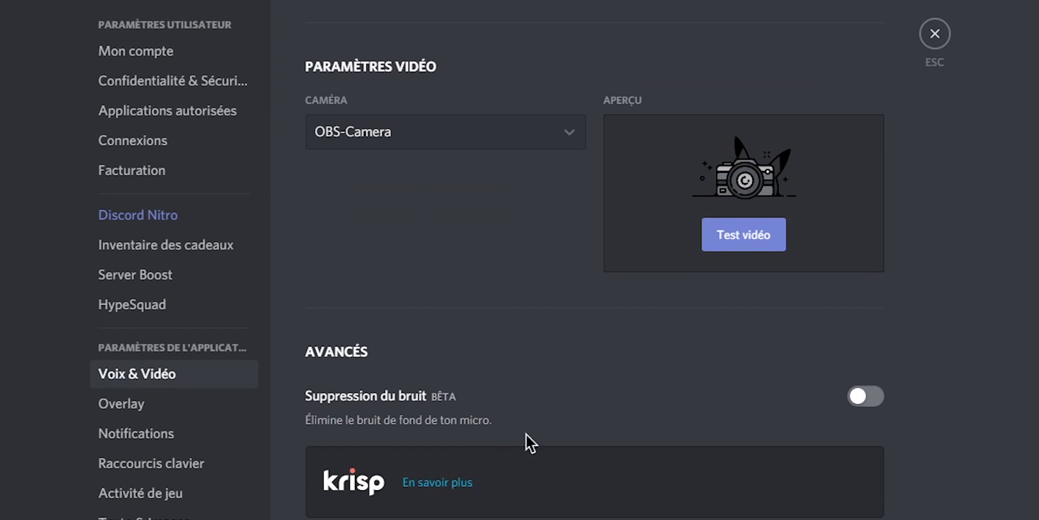
left_click(745, 250)
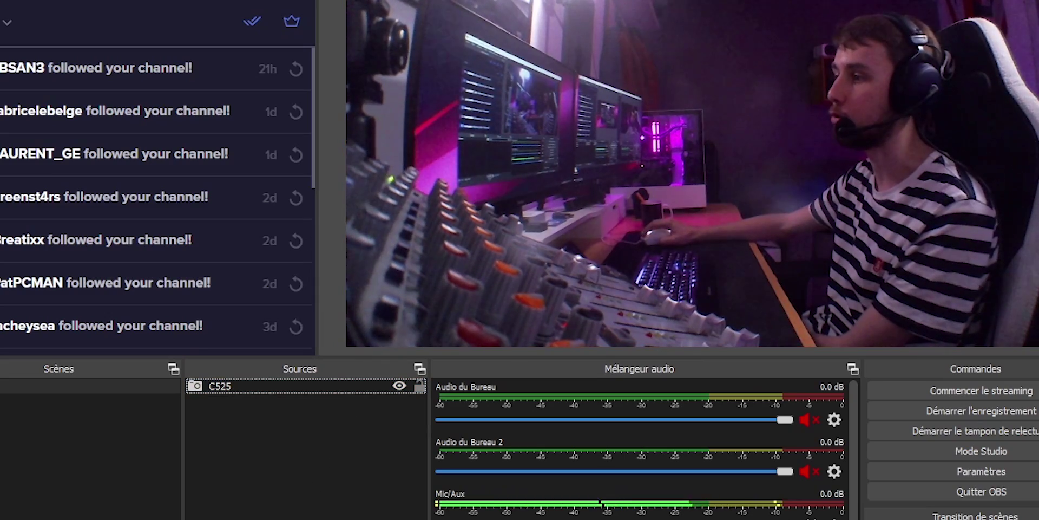
Step: In OBS, add a new Image source with the default name, showing the duck on a green background
left_click(201, 514)
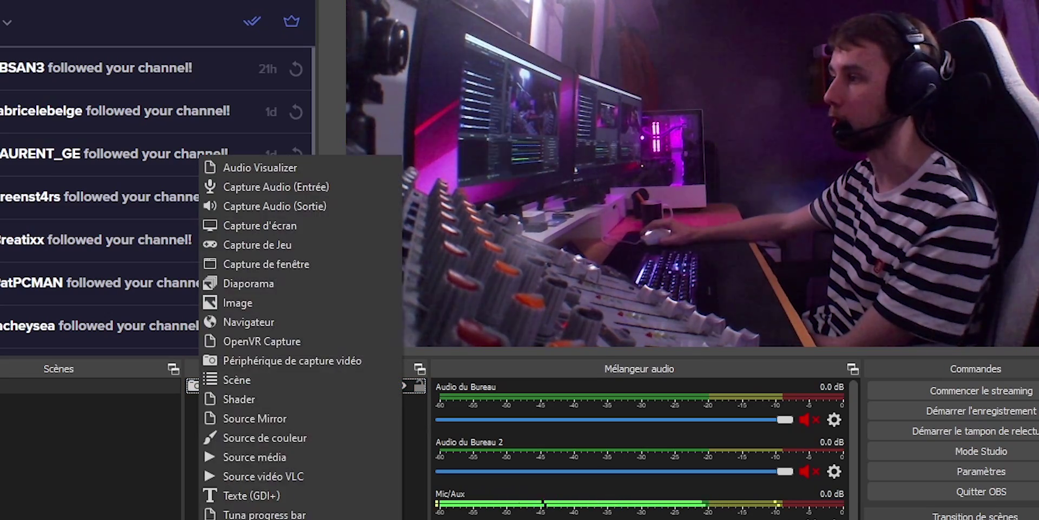
left_click(276, 306)
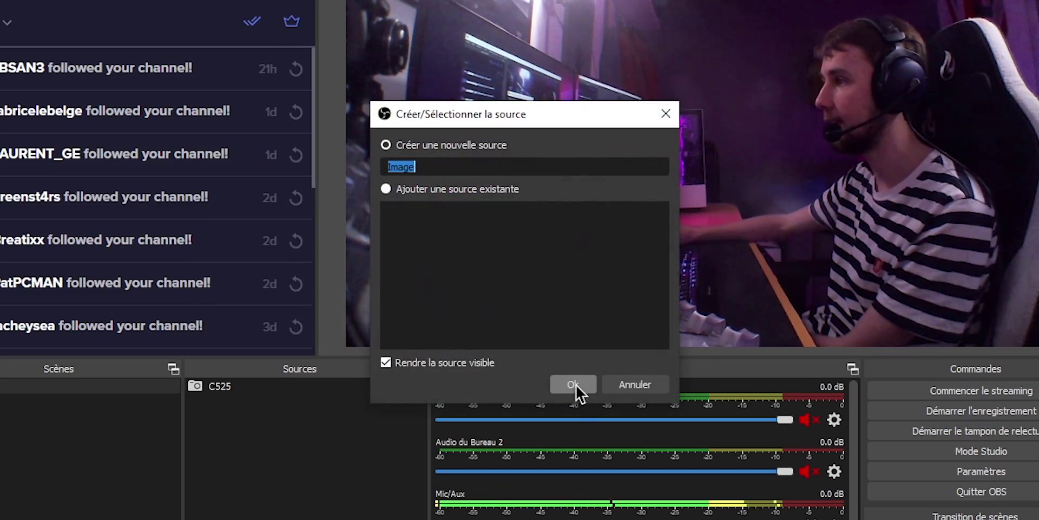
left_click(574, 384)
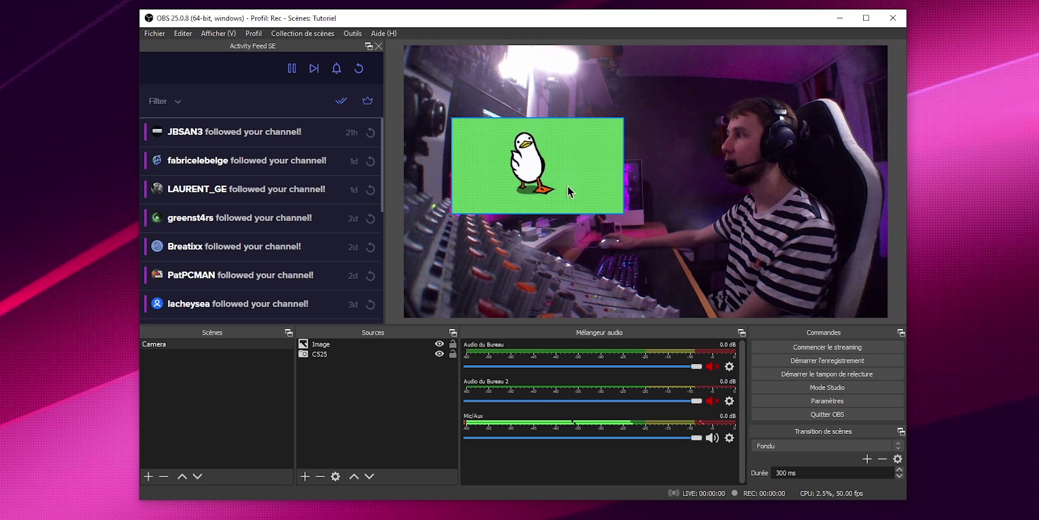
Step: Add a "Corrections colorimétrique" effect filter to the C525 source and increase its saturation strongly
left_click(494, 260)
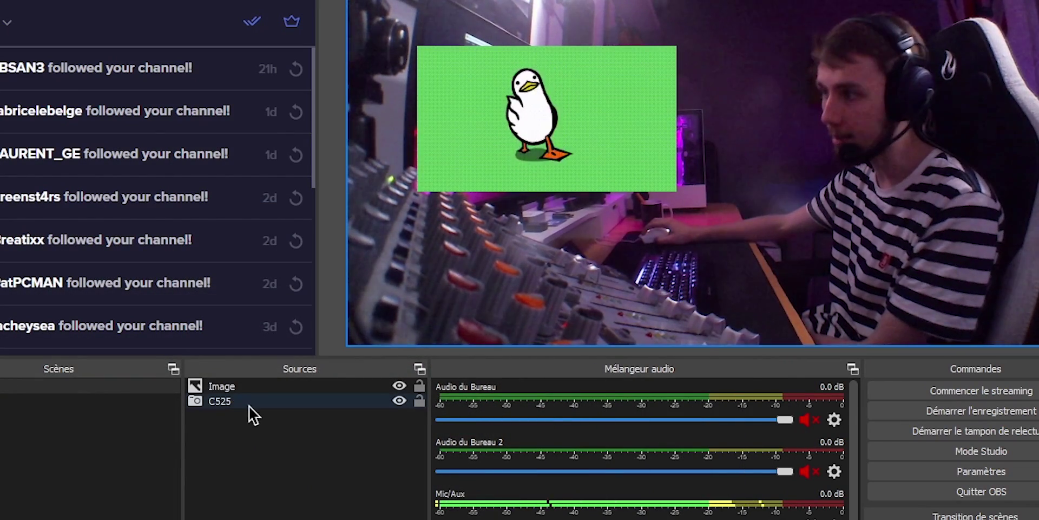
right_click(249, 403)
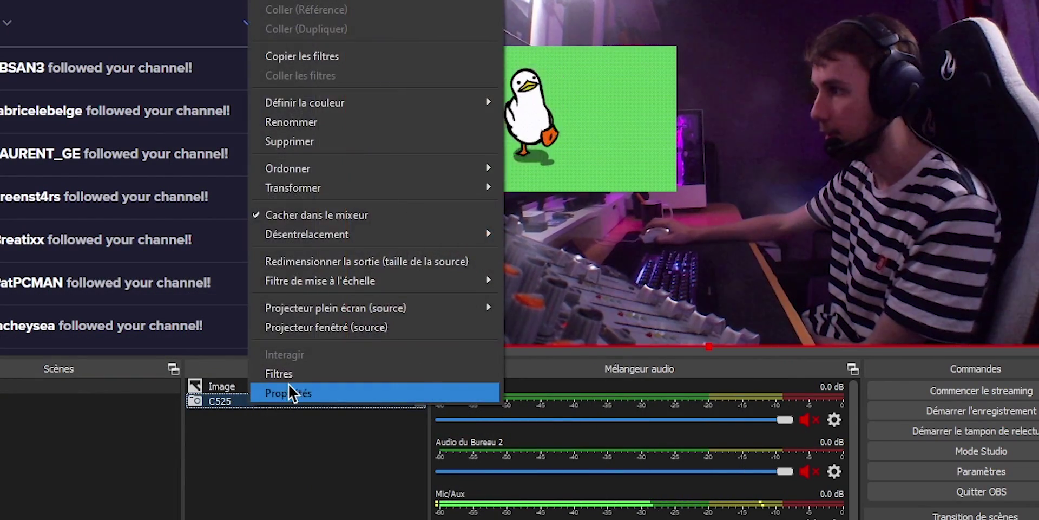
left_click(288, 379)
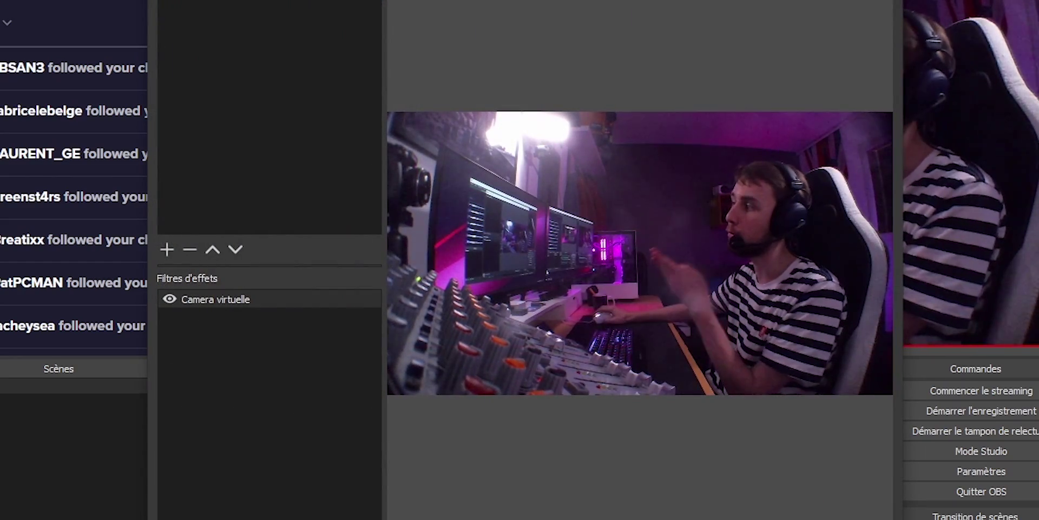
left_click(166, 249)
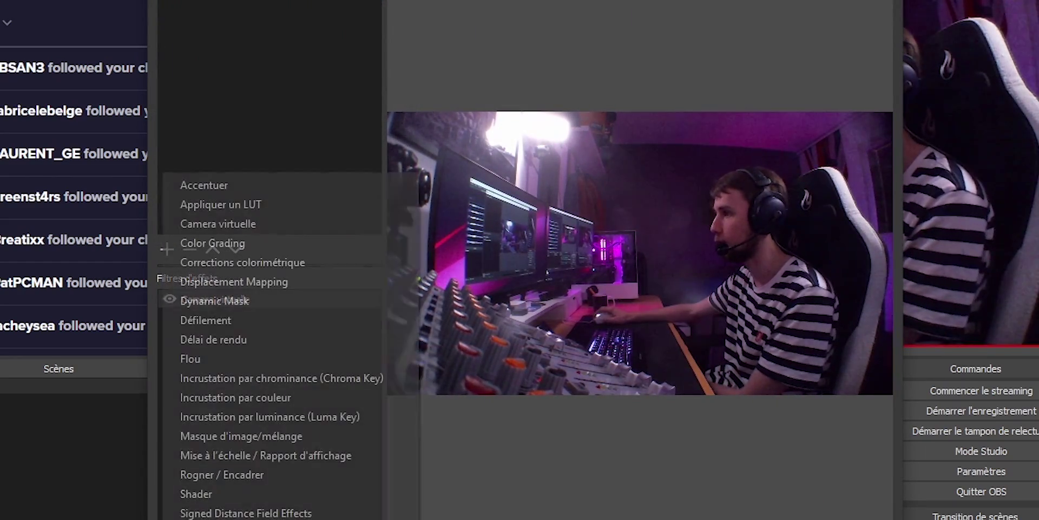
left_click(307, 263)
left_click(490, 296)
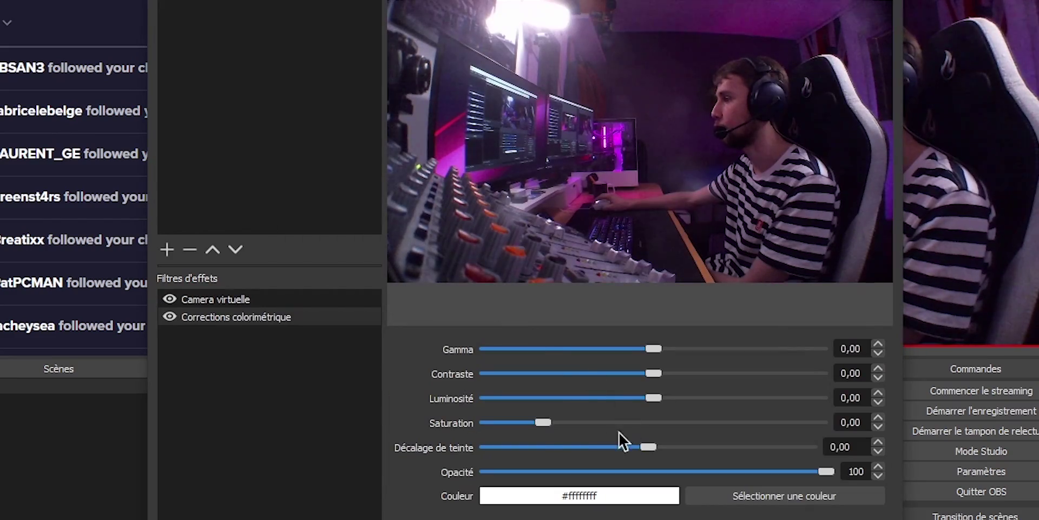
left_click_drag(544, 422, 679, 422)
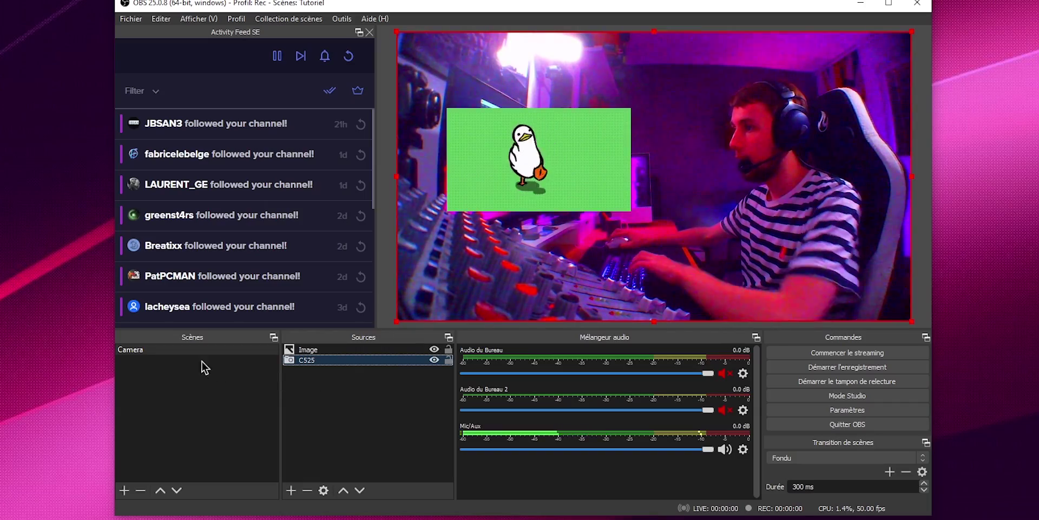
Step: Create a new scene named "Cam Normal"
left_click(124, 489)
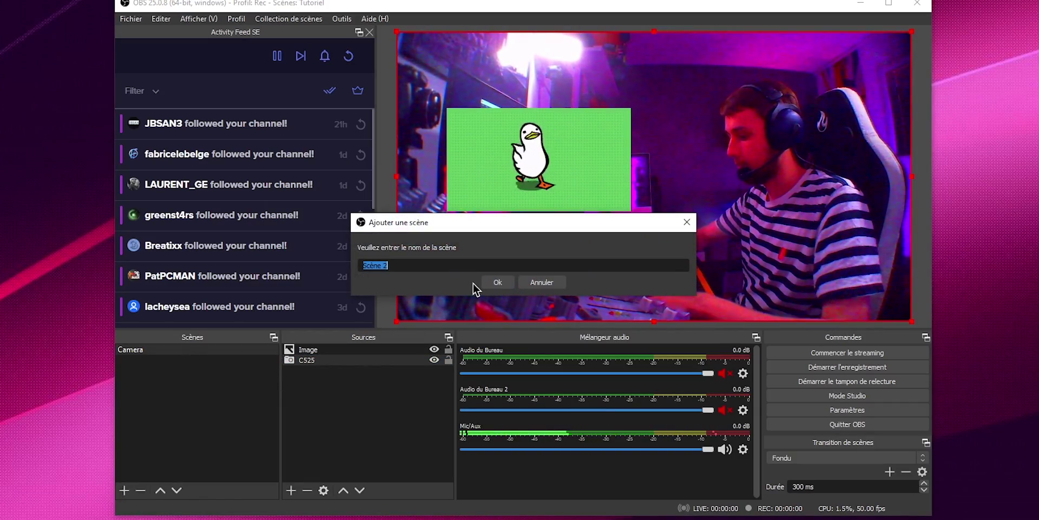
type("Cam Norl")
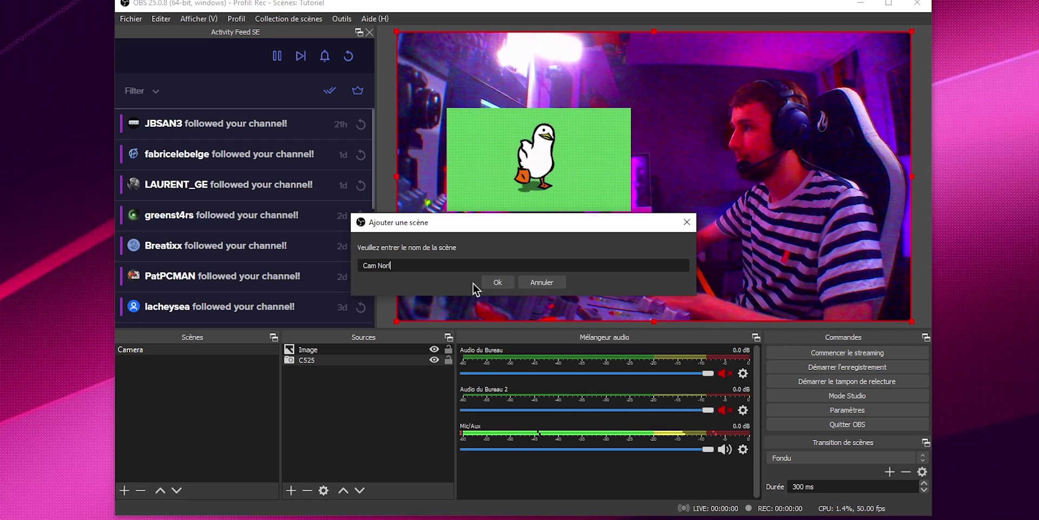
key("BackSpace")
type("mal")
key("Return")
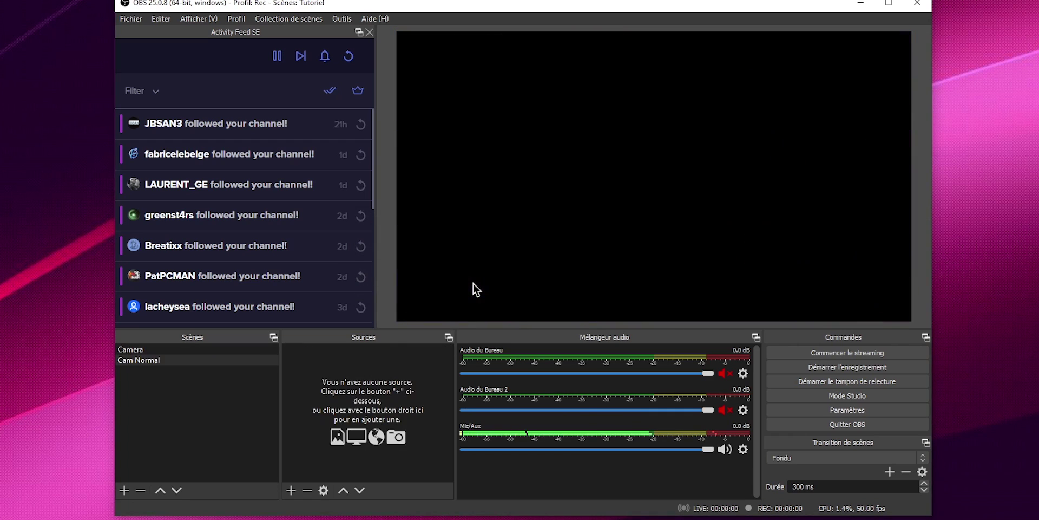
Step: Add the existing C525 video capture device to the Cam Normal scene and enlarge it to fill the canvas
left_click(288, 492)
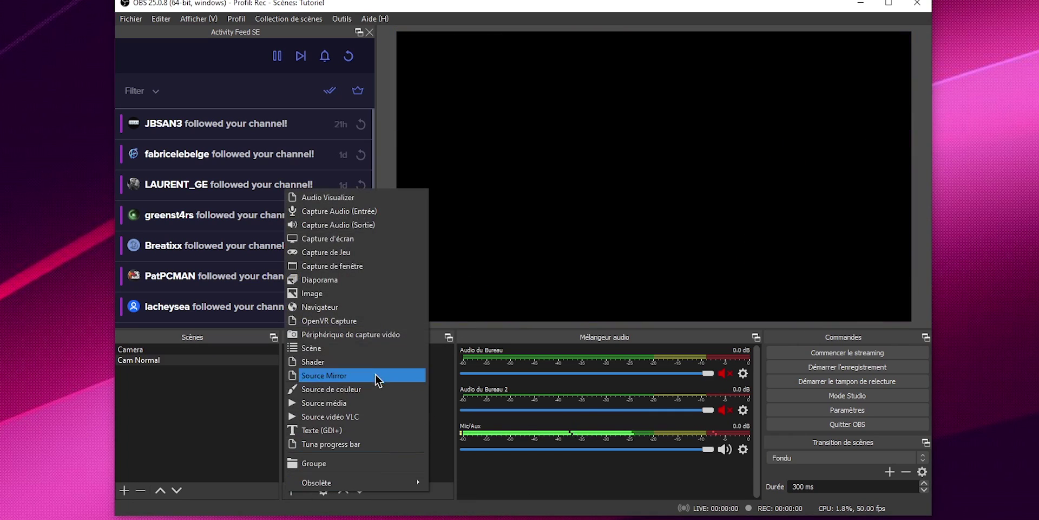
left_click(364, 336)
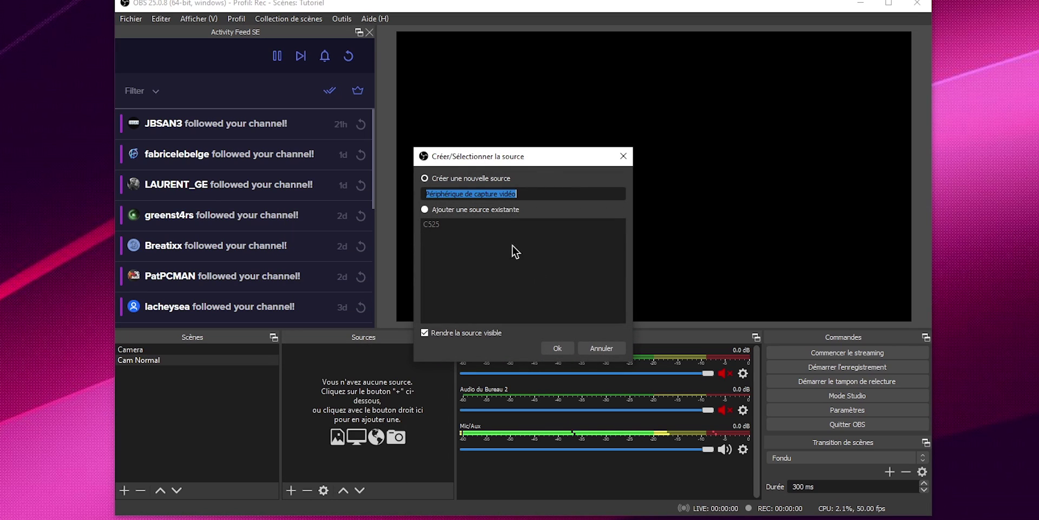
left_click(463, 210)
left_click(467, 222)
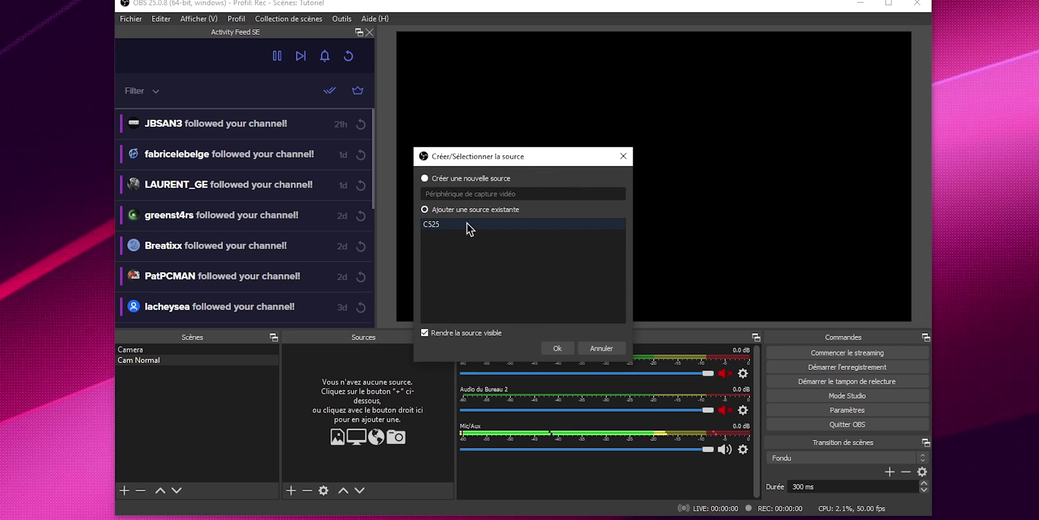
left_click(557, 349)
left_click_drag(826, 273, 914, 321)
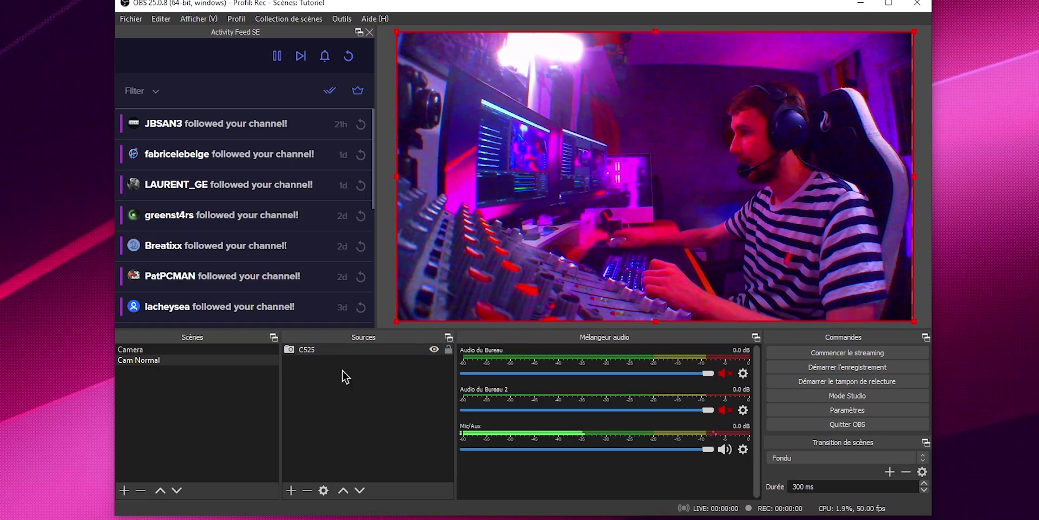
Step: Delete the "Camera virtuelle" and "Corrections colorimétrique" effect filters from the C525 source
right_click(316, 351)
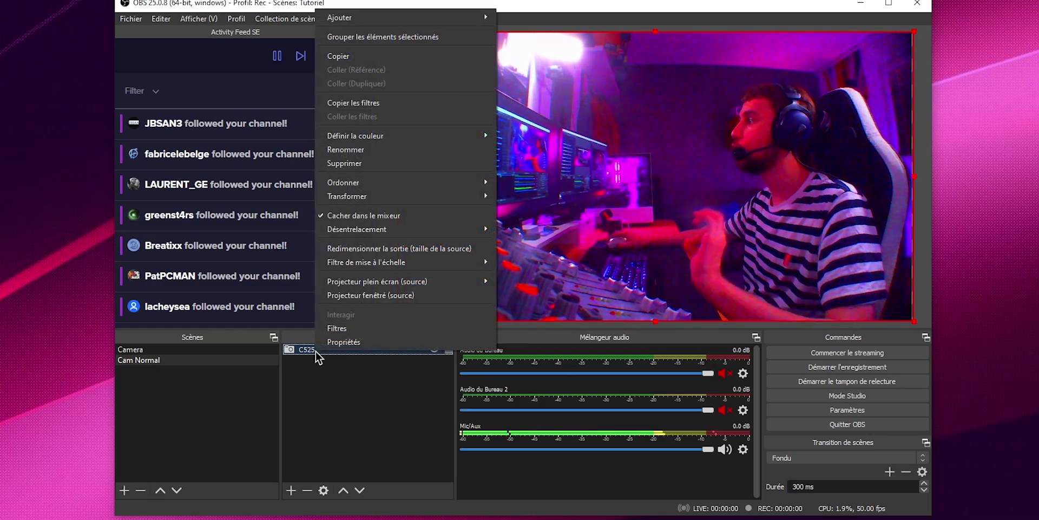
left_click(346, 329)
left_click(333, 301)
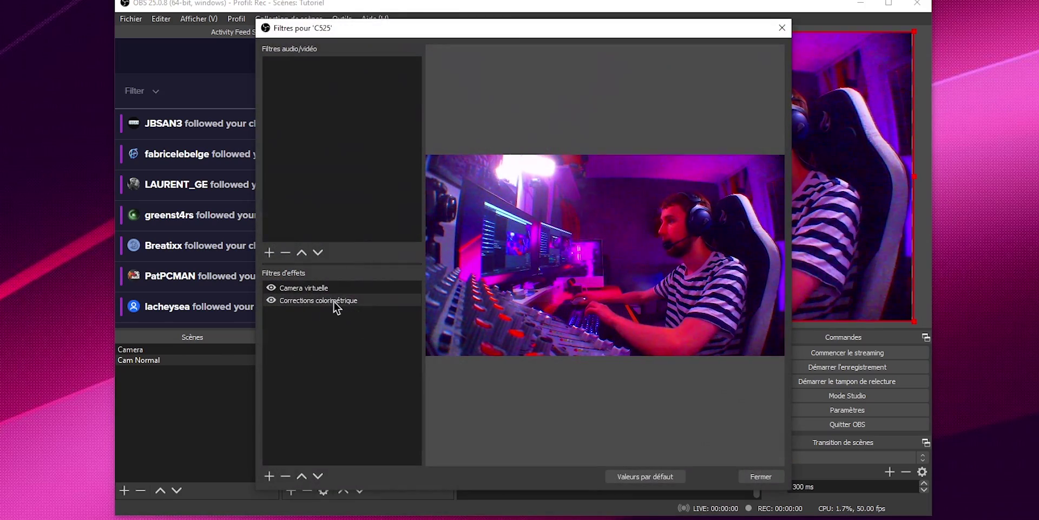
key("Delete")
key("Return")
key("Delete")
key("Return")
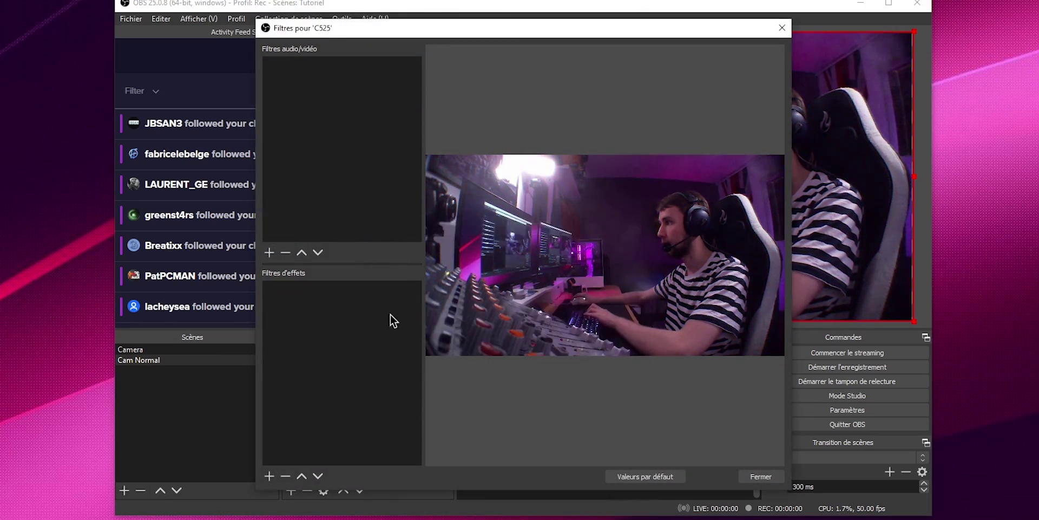
left_click(760, 477)
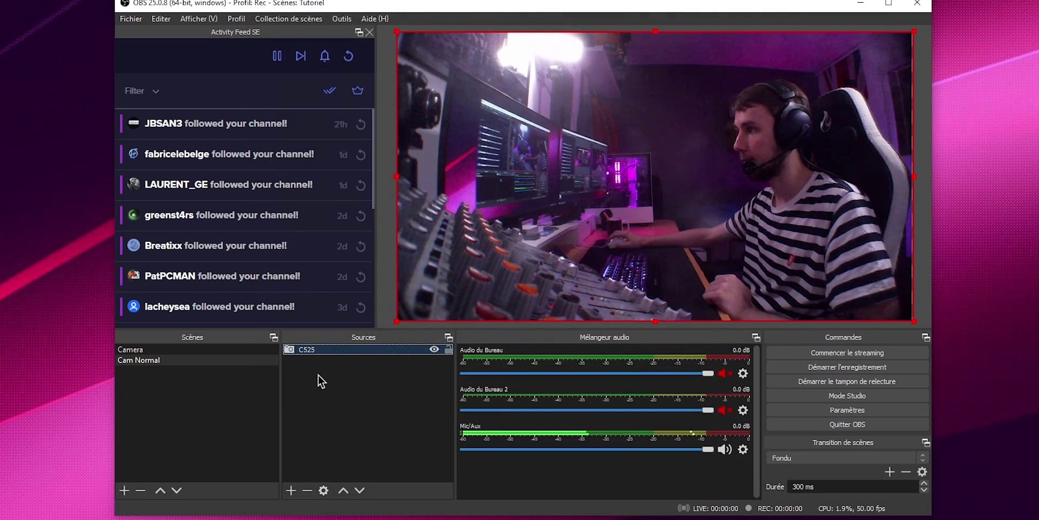
Step: Create another scene named "Cam Fond Vert"
left_click(125, 491)
type("Cam ")
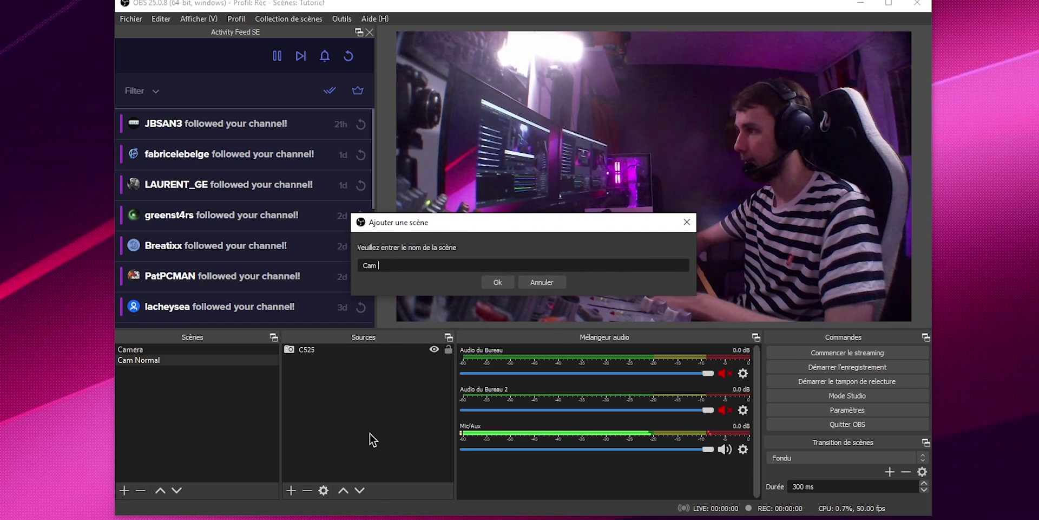
type("Fond Vert")
key("Return")
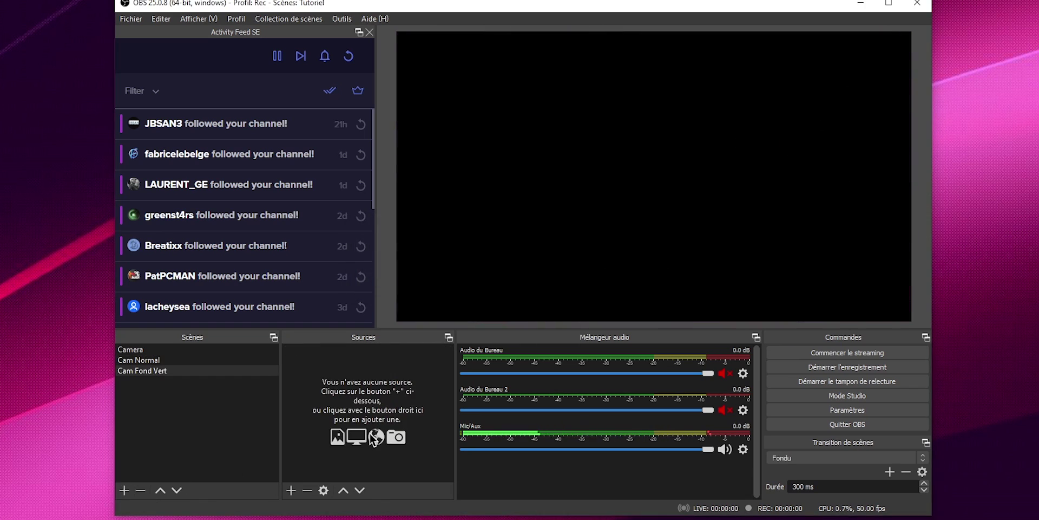
Step: Add the existing C525 video capture device to the Cam Fond Vert scene and scale it up to fill the canvas
left_click(292, 491)
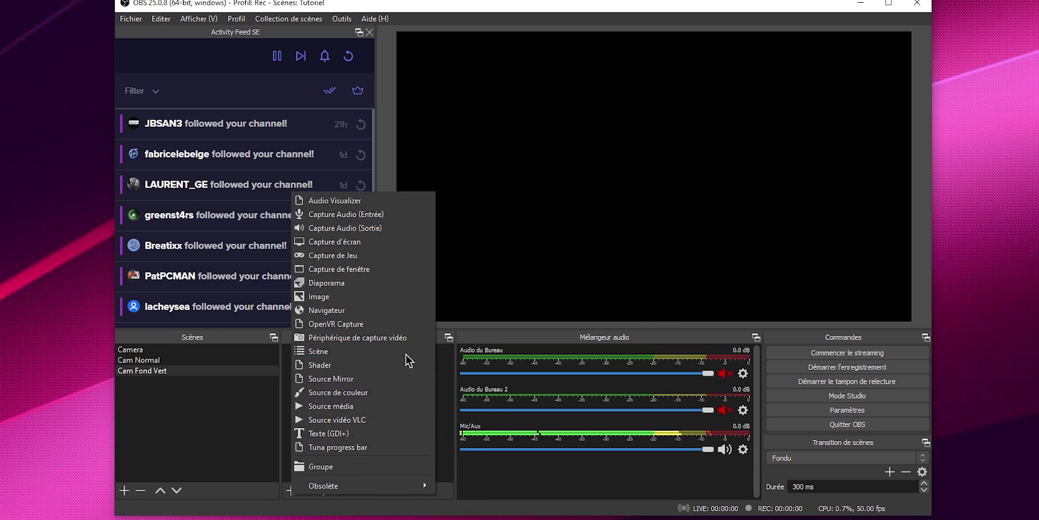
left_click(372, 338)
left_click(462, 224)
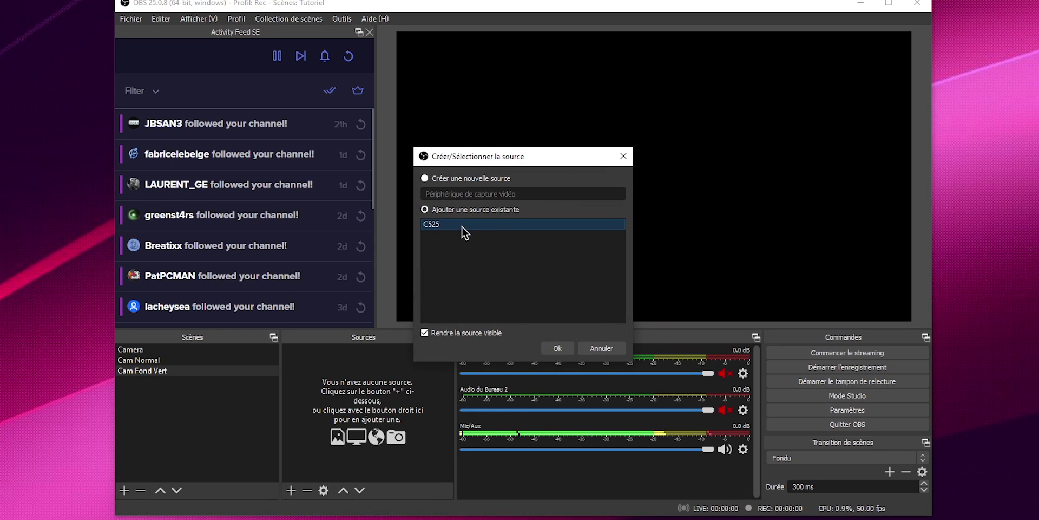
left_click(563, 348)
left_click_drag(826, 273, 915, 321)
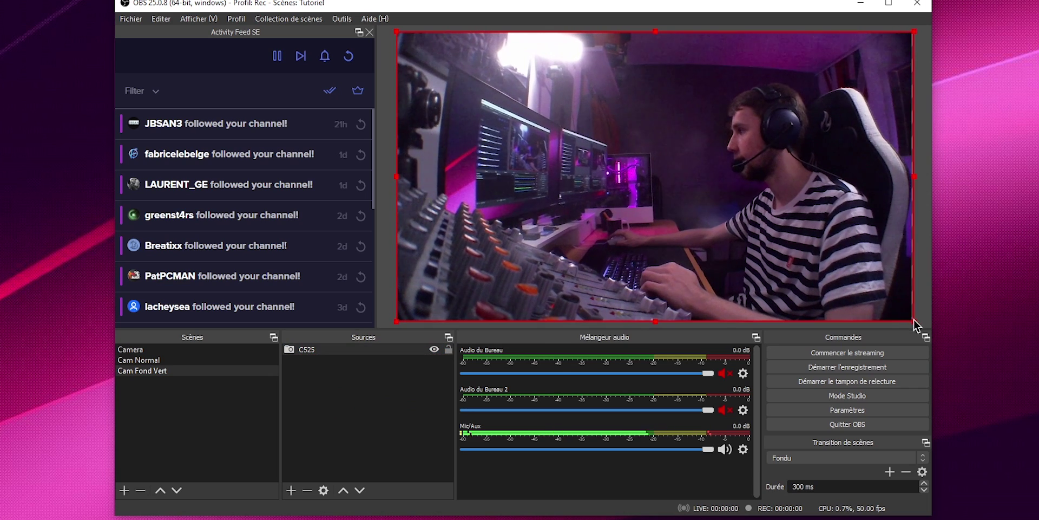
left_click(391, 303)
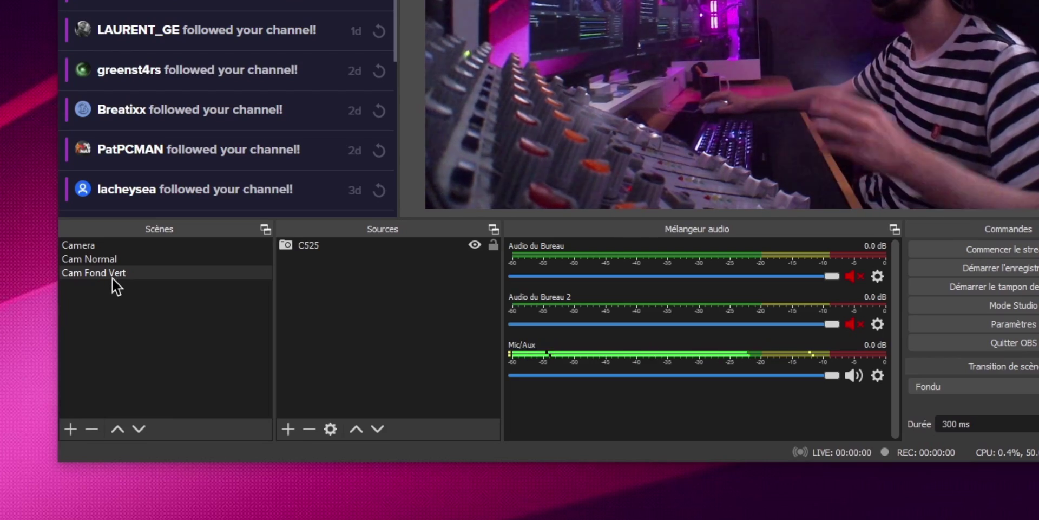
Step: Add a "Corrections colorimétrique" effect filter to the Cam Fond Vert scene itself and set its saturation to about 1,76
right_click(112, 278)
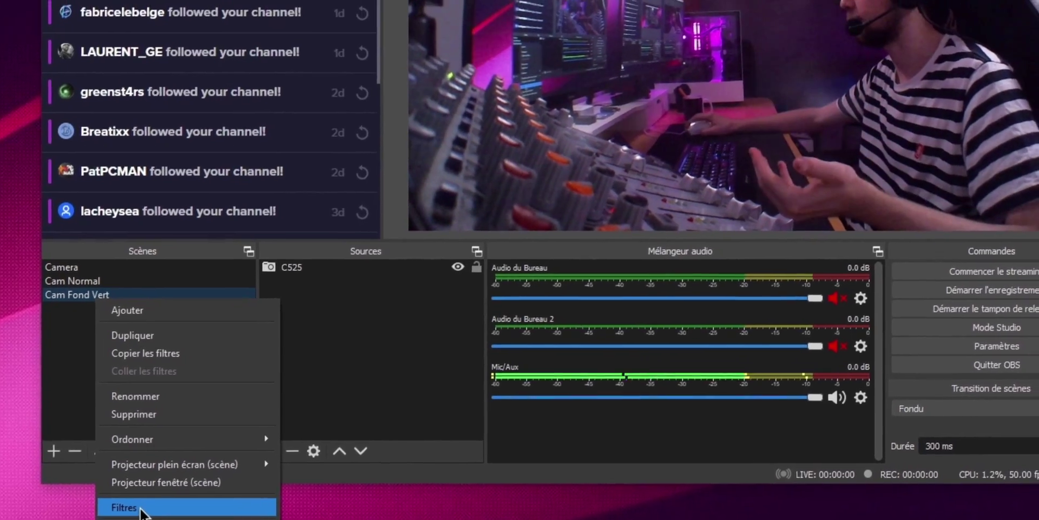
left_click(158, 489)
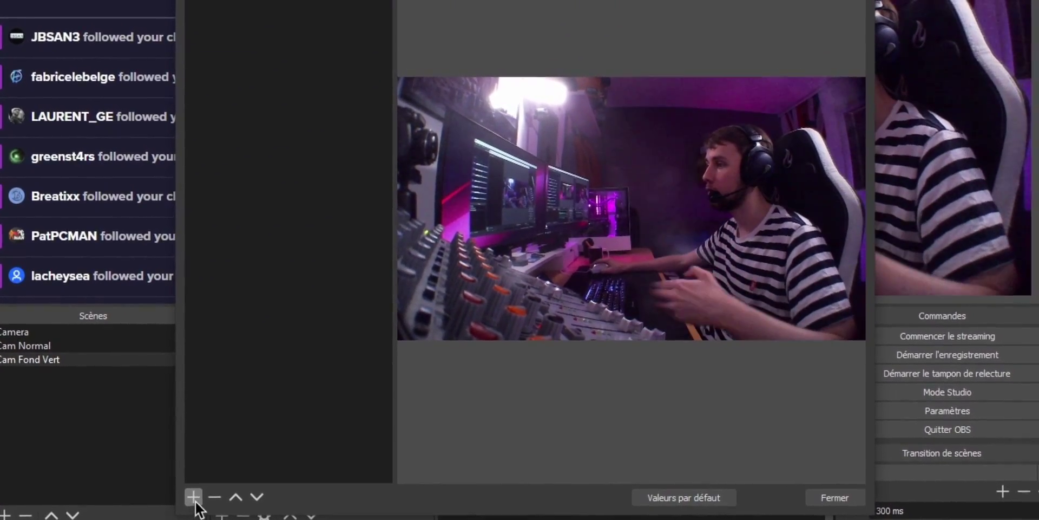
left_click(208, 477)
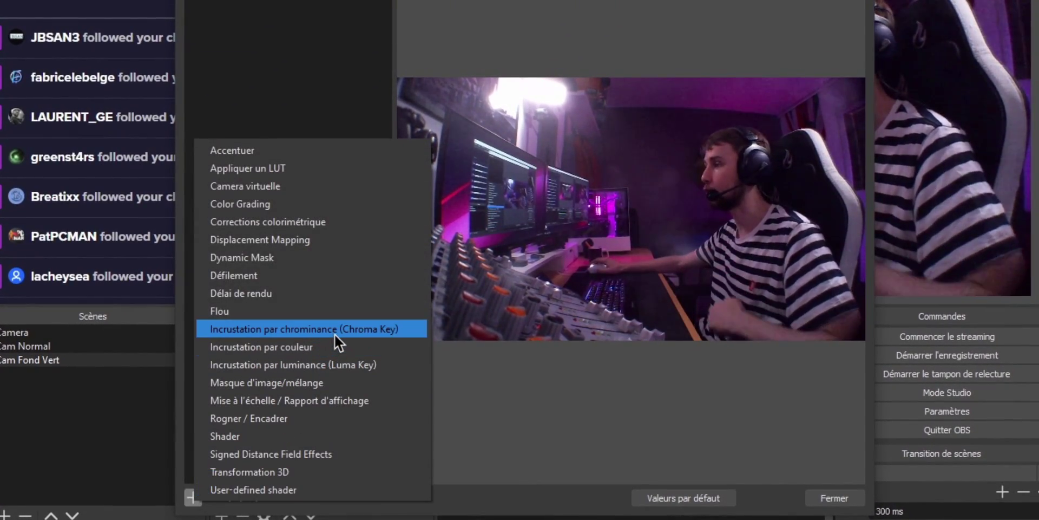
left_click(298, 223)
left_click(503, 242)
left_click_drag(541, 366, 631, 366)
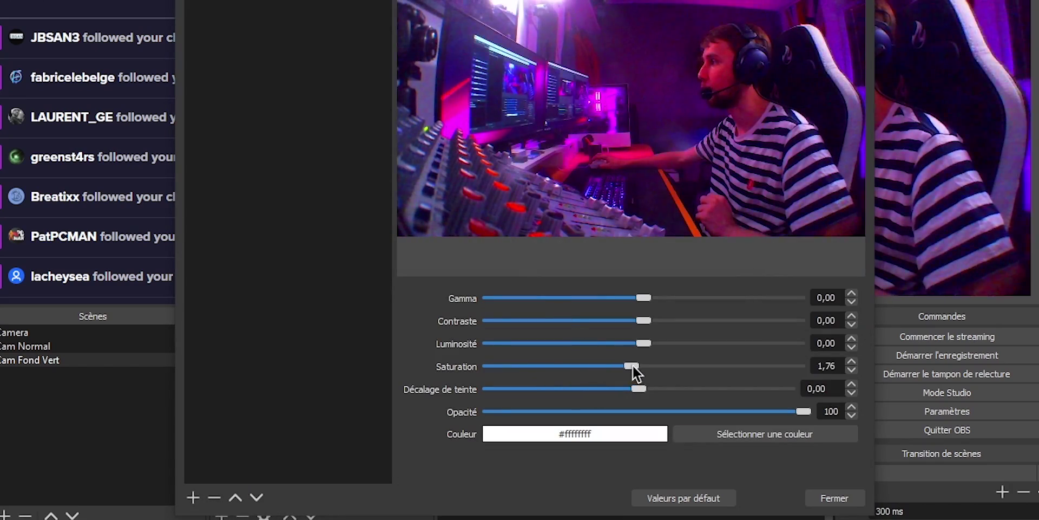
left_click(824, 498)
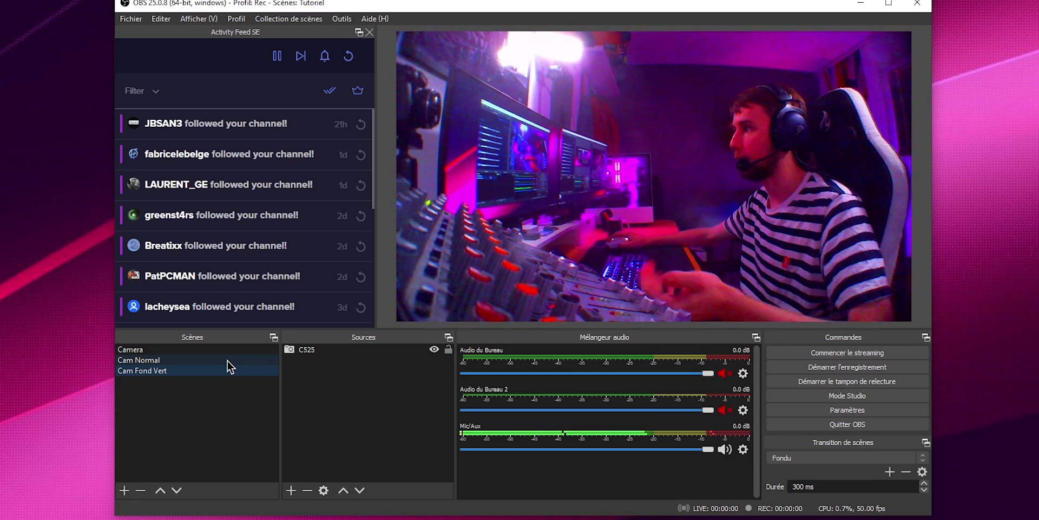
Step: View the Cam Normal scene for comparison and remove the C525 source from the Camera scene
left_click(227, 361)
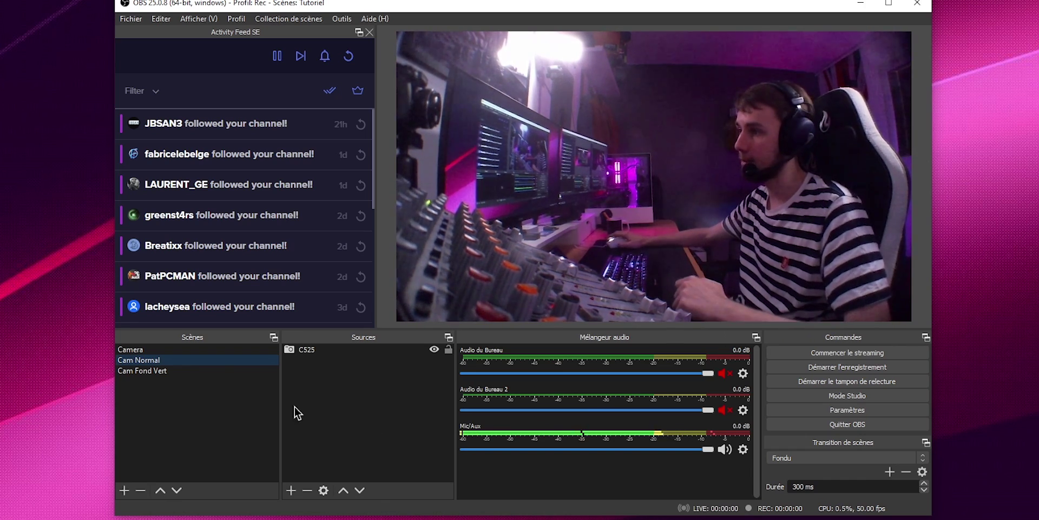
left_click(195, 350)
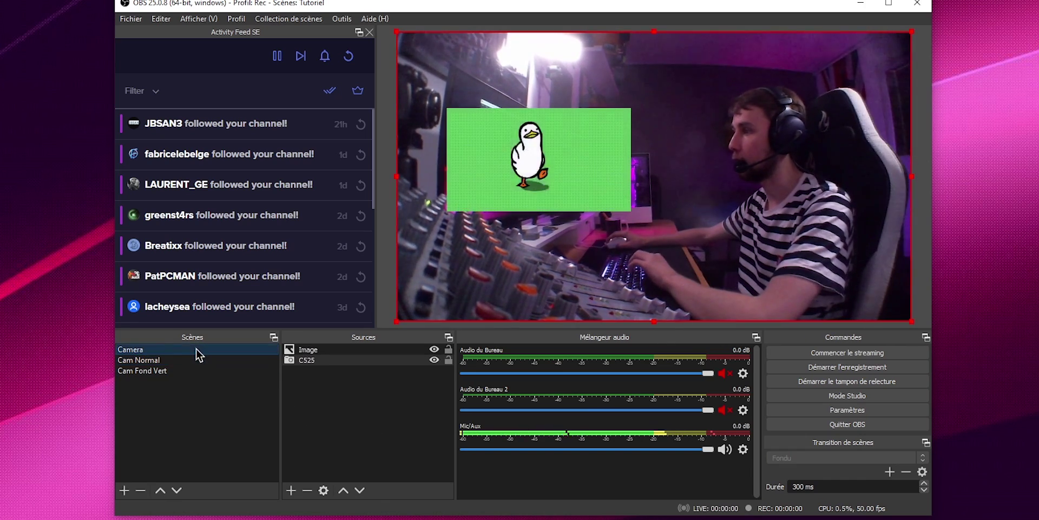
left_click(335, 360)
key("Delete")
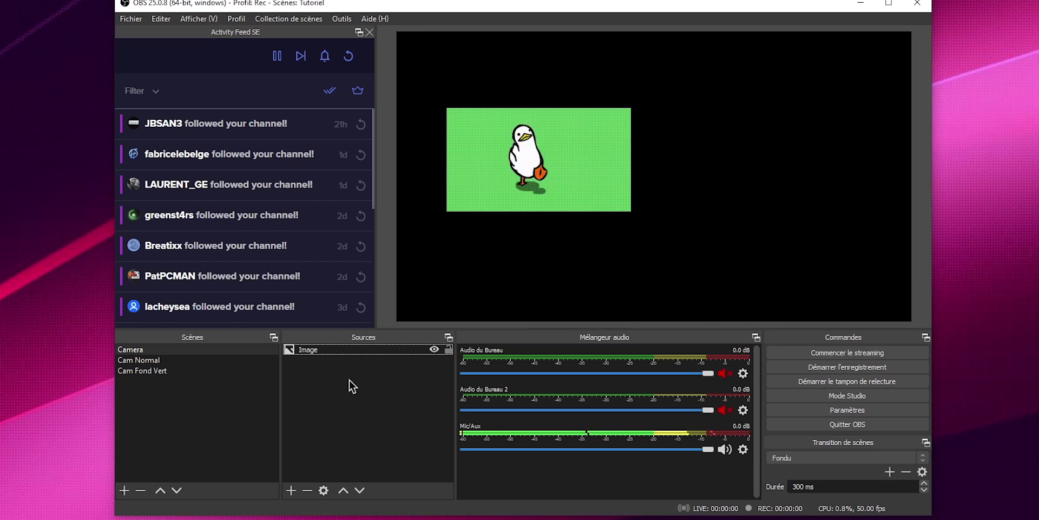
left_click(293, 492)
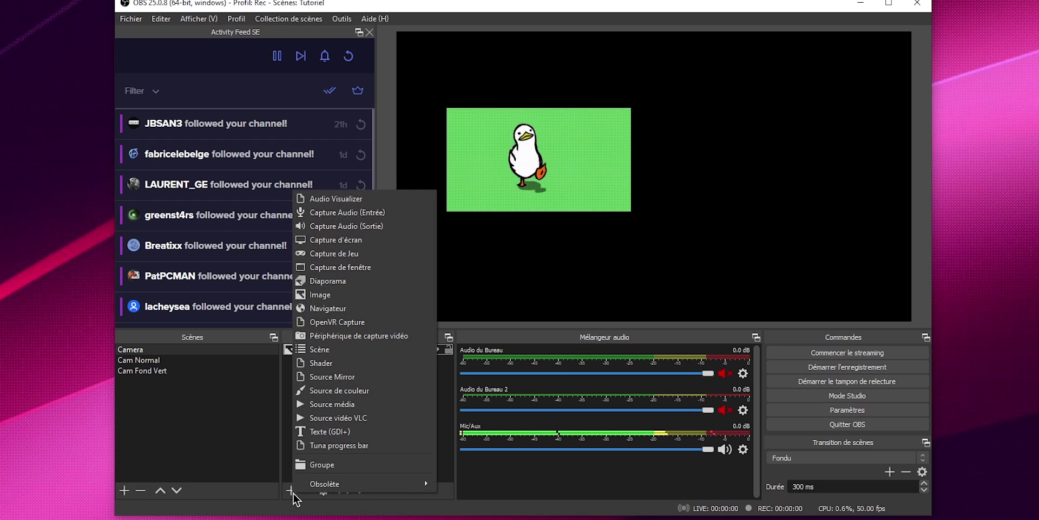
left_click(356, 352)
left_click(463, 214)
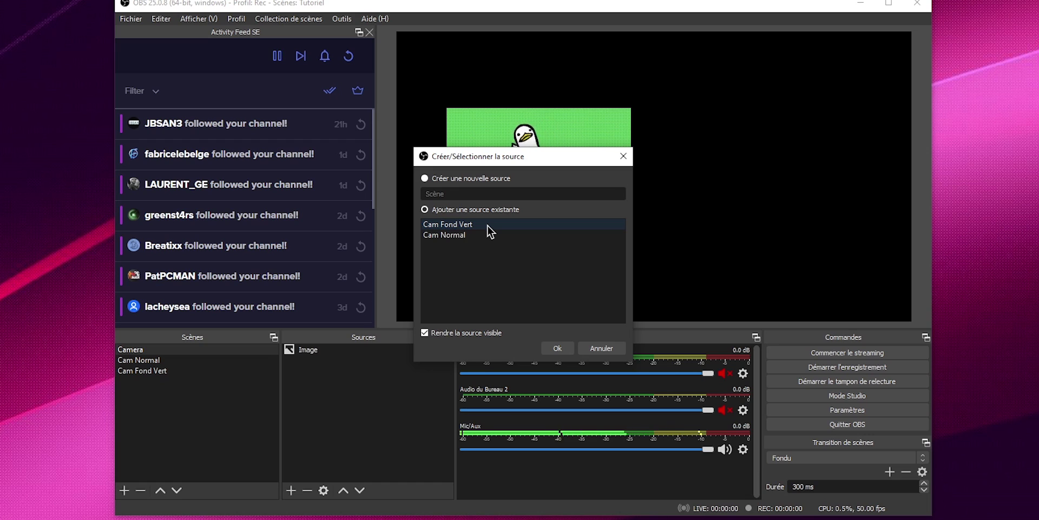
left_click(601, 348)
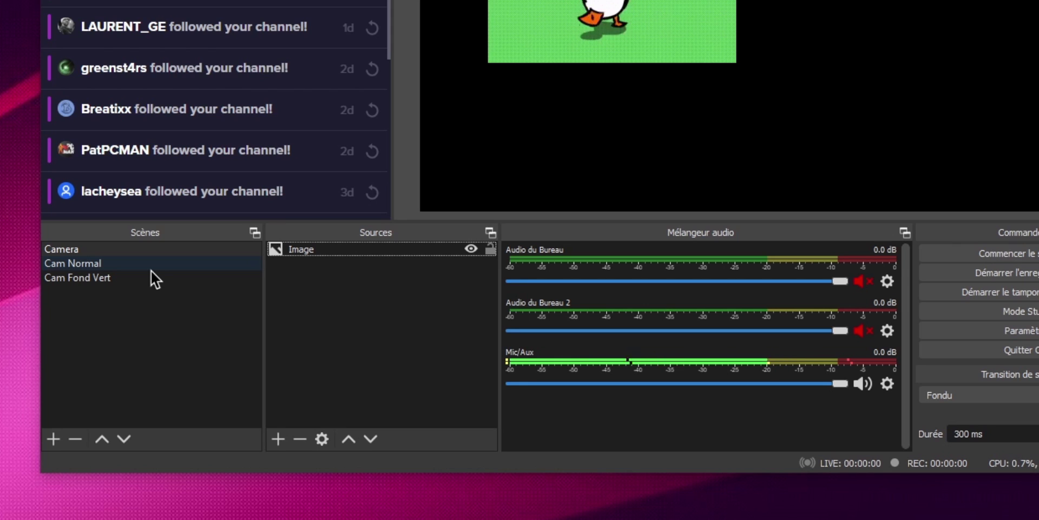
Step: Add a "Camera virtuelle" effect filter with the default name to the Cam Normal scene and start its output to OBS-Camera
left_click(151, 269)
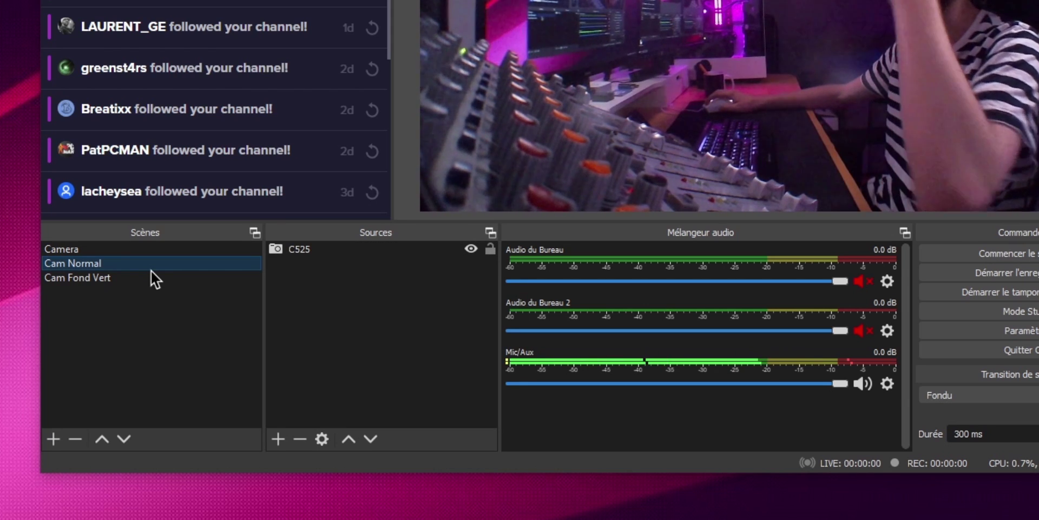
right_click(88, 268)
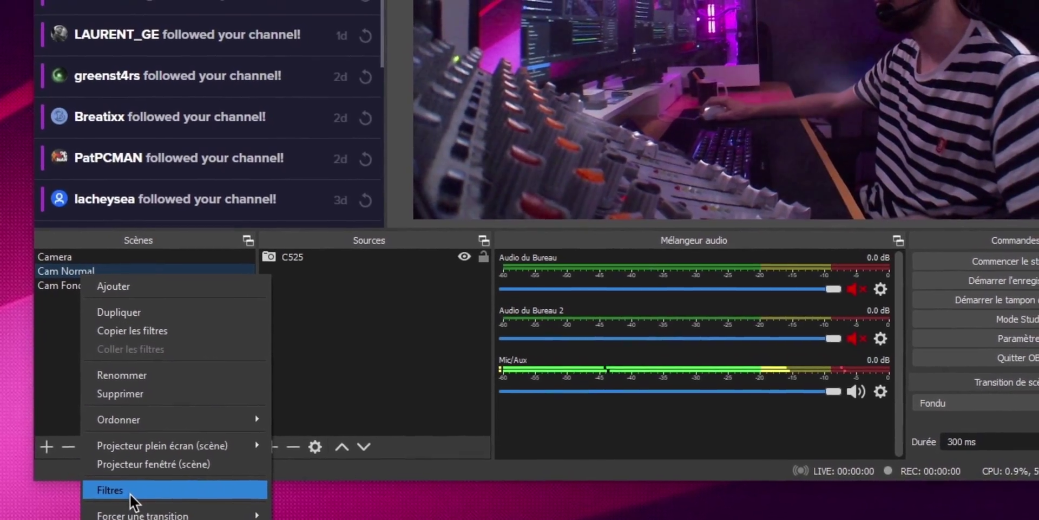
left_click(135, 486)
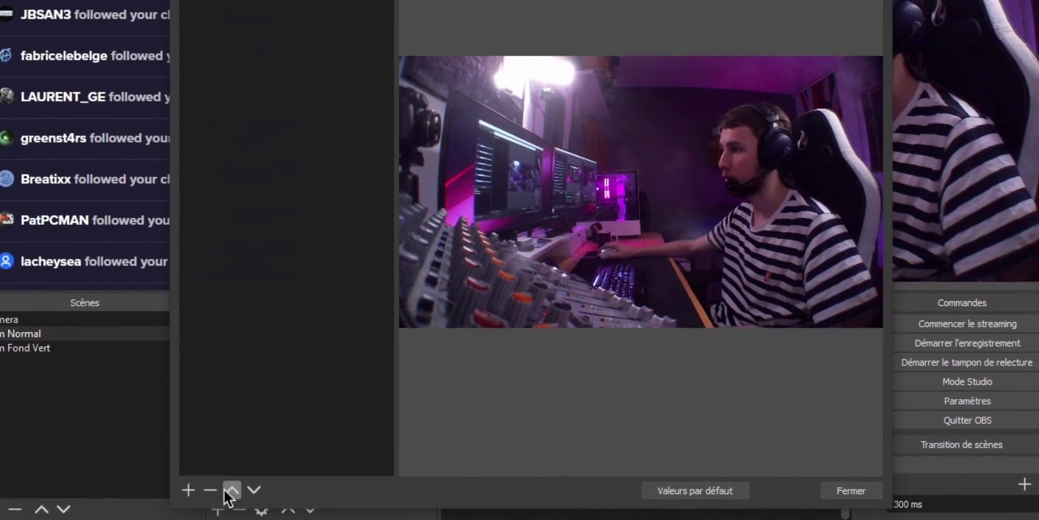
left_click(183, 496)
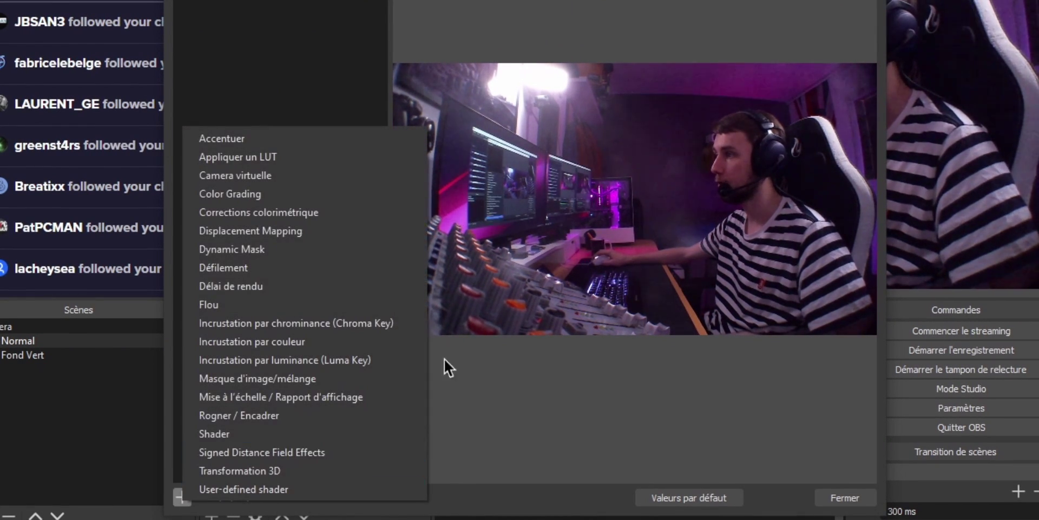
left_click(362, 181)
left_click(489, 236)
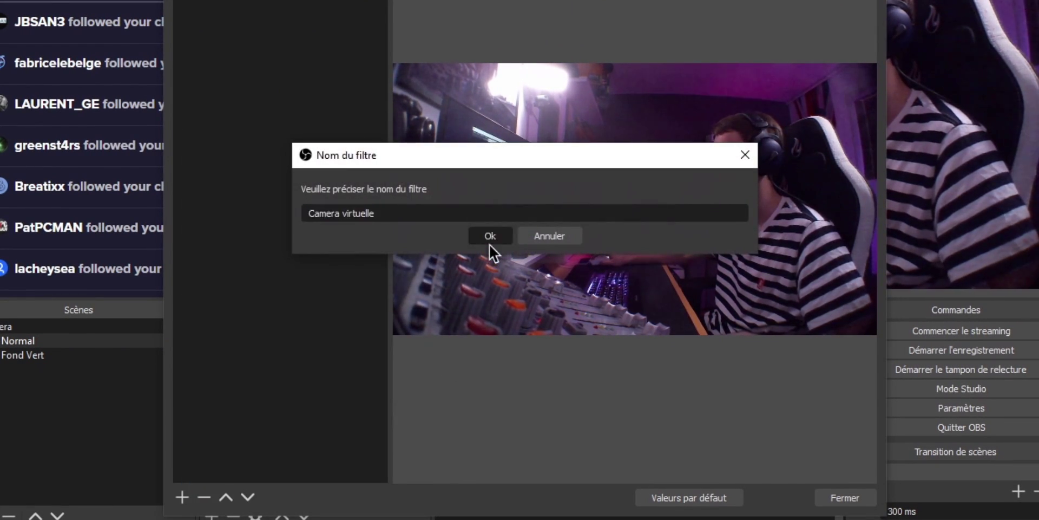
left_click(559, 377)
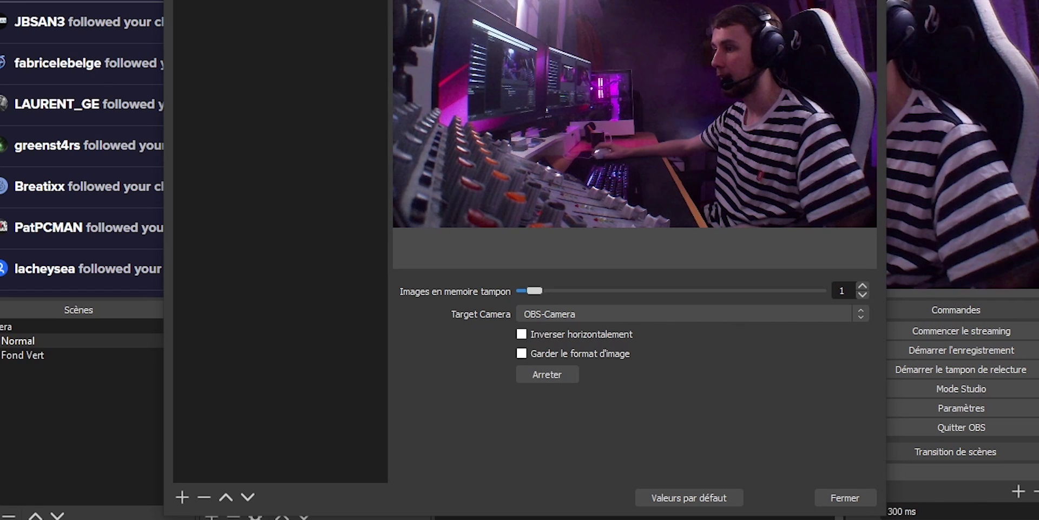
Step: Switch to Discord, leave the user settings, and join the private "vocal" voice channel with the camera video turned on
key("alt+Tab")
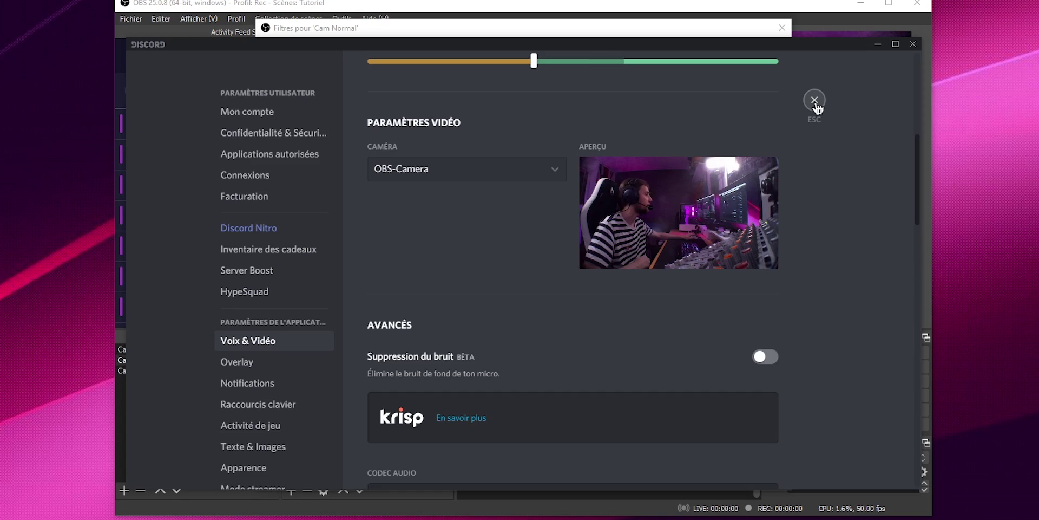
left_click(815, 101)
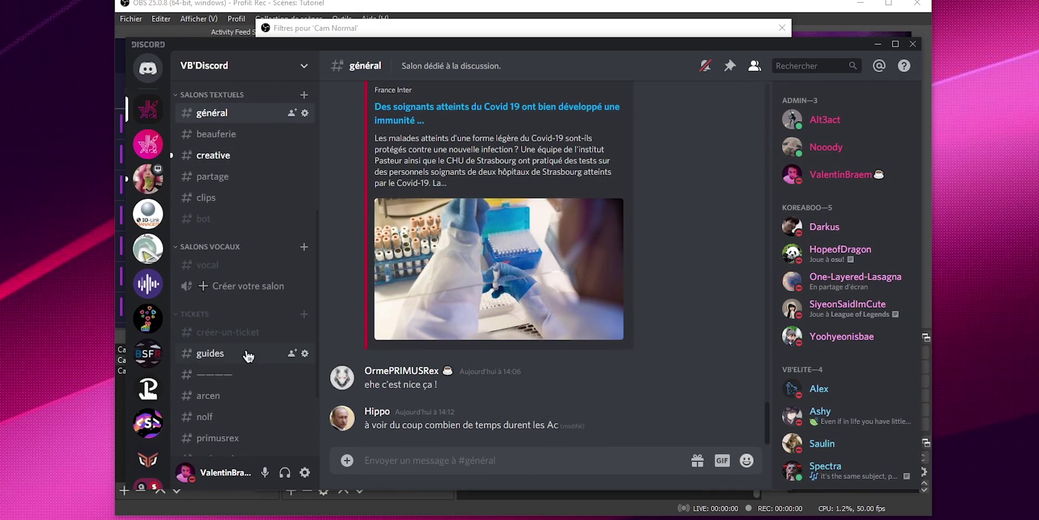
scroll(248, 356, "down", 3)
scroll(237, 233, "up", 2)
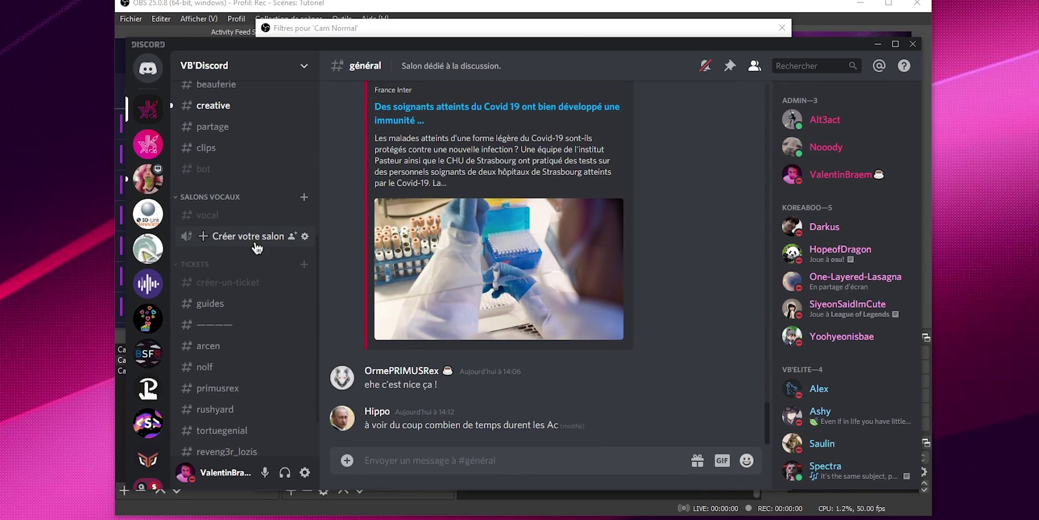
scroll(254, 233, "up", 6)
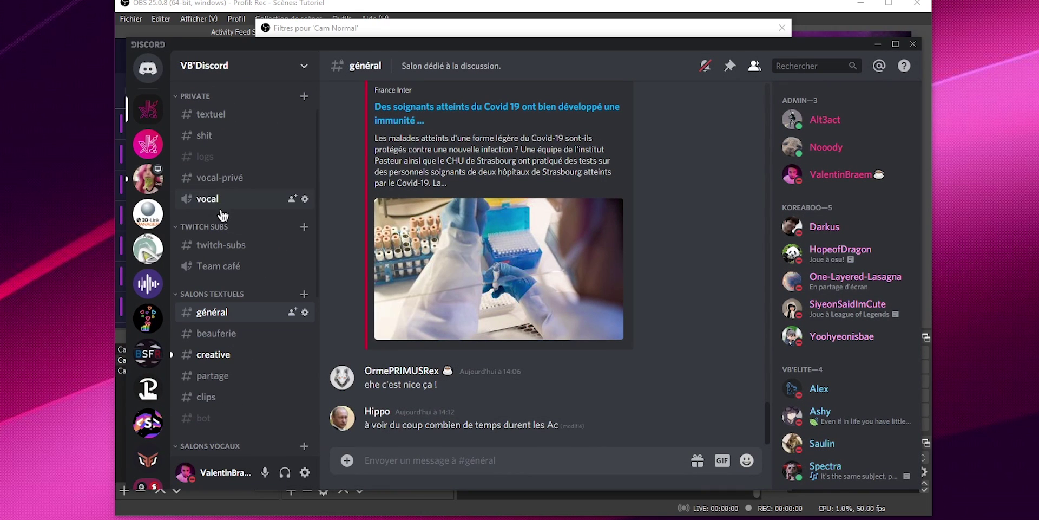
left_click(221, 209)
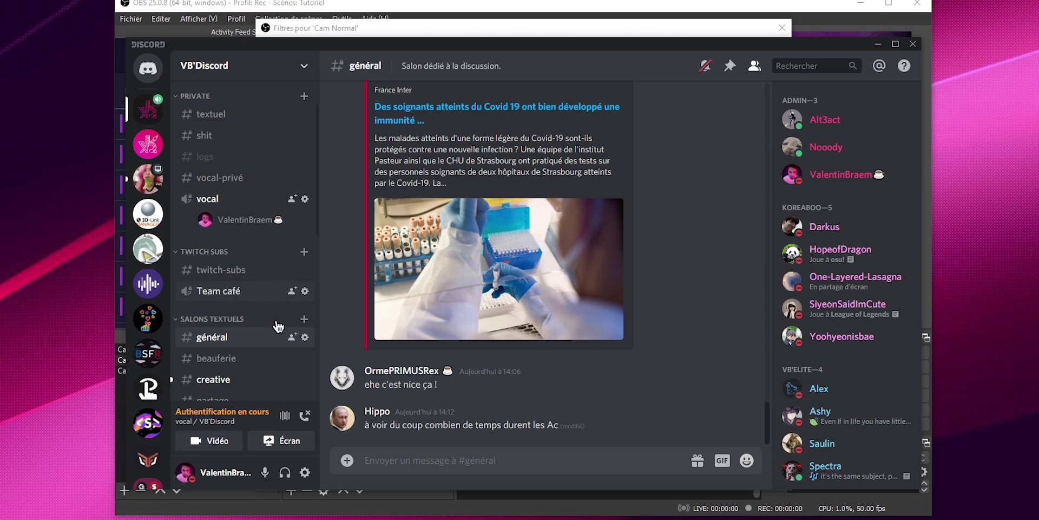
left_click(218, 449)
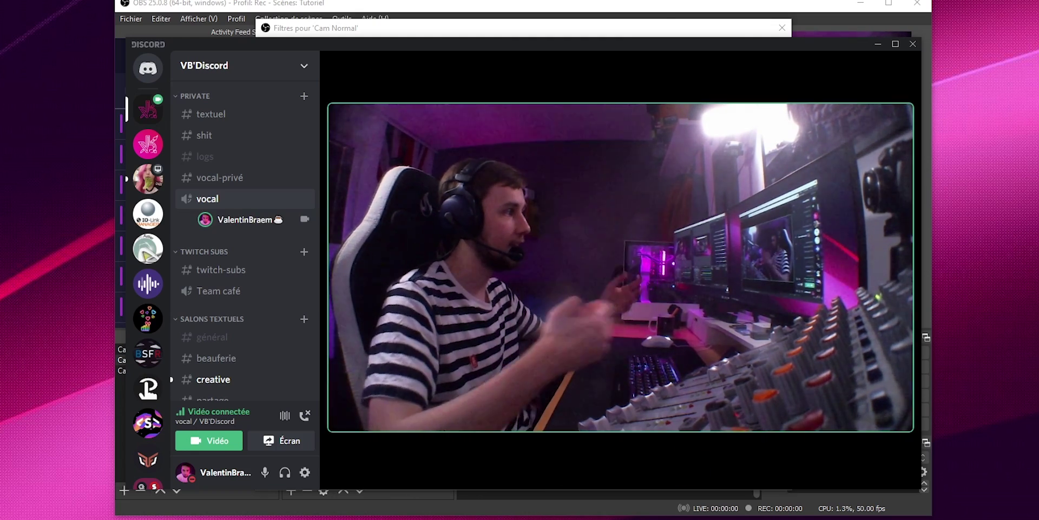
Step: Switch to OBS to close the Cam Normal filters window, and return to the Discord video call
left_click(213, 7)
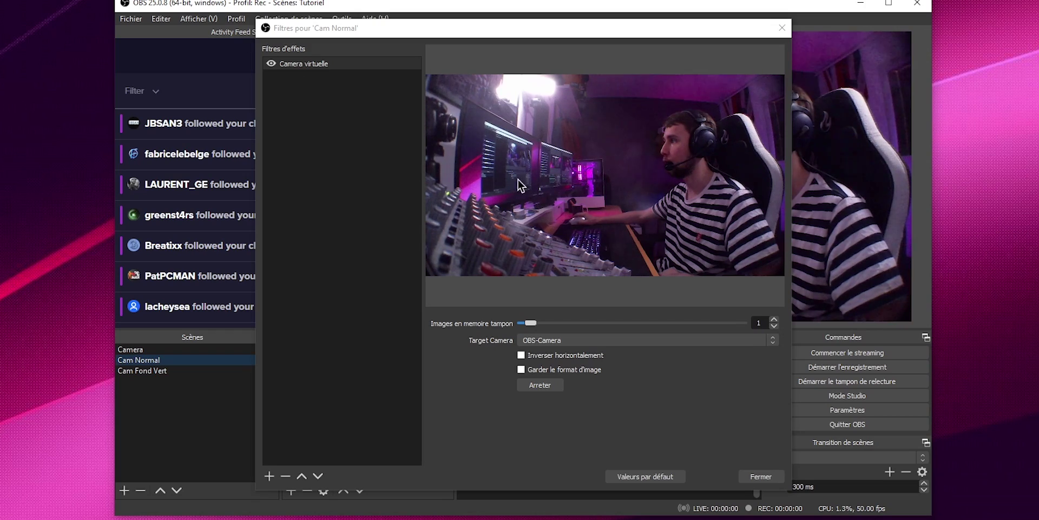
left_click(761, 476)
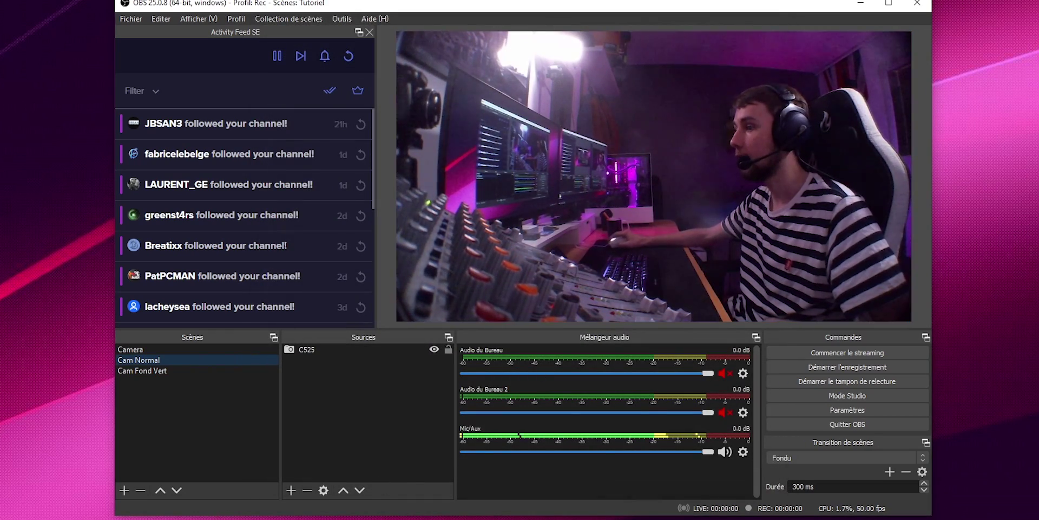
key("alt+Tab")
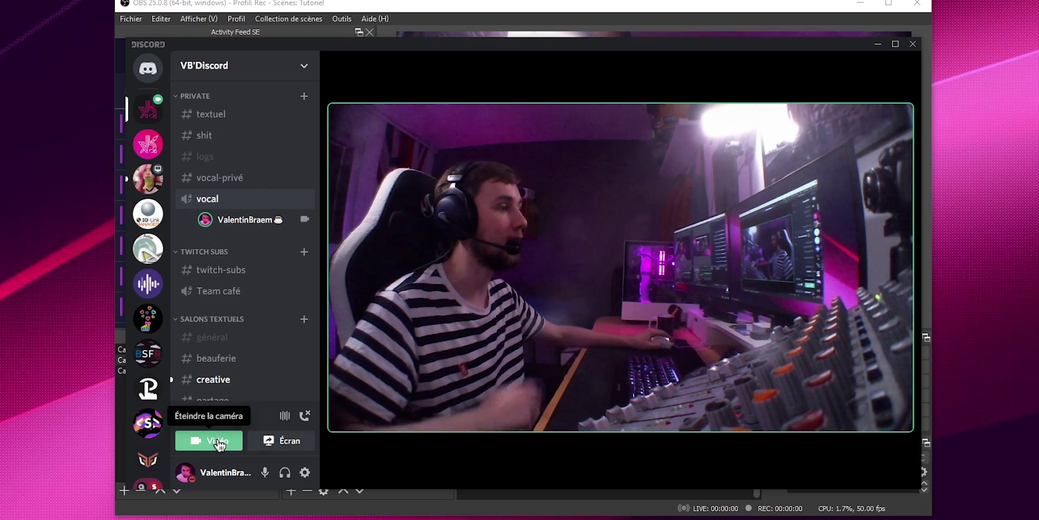